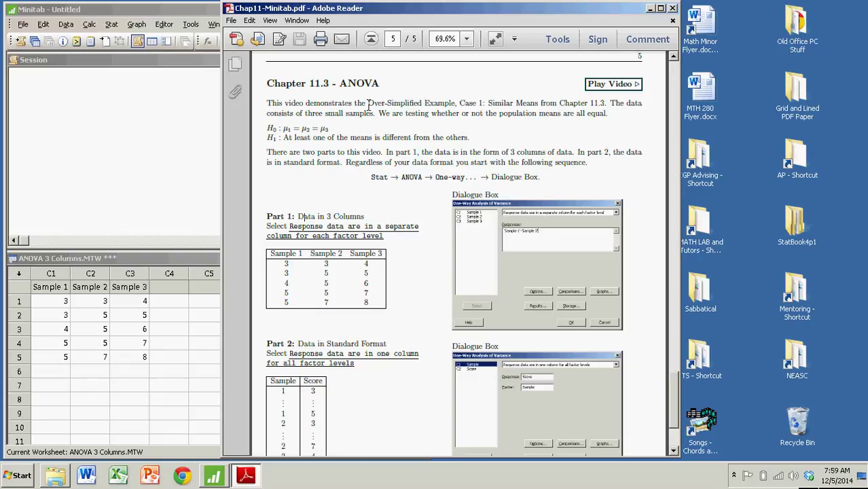
# - Highlight the Case 1: Similar Means title and the Part 1 table's first row in the handout
pyautogui.moveTo(369, 104); pyautogui.dragTo(536, 110)
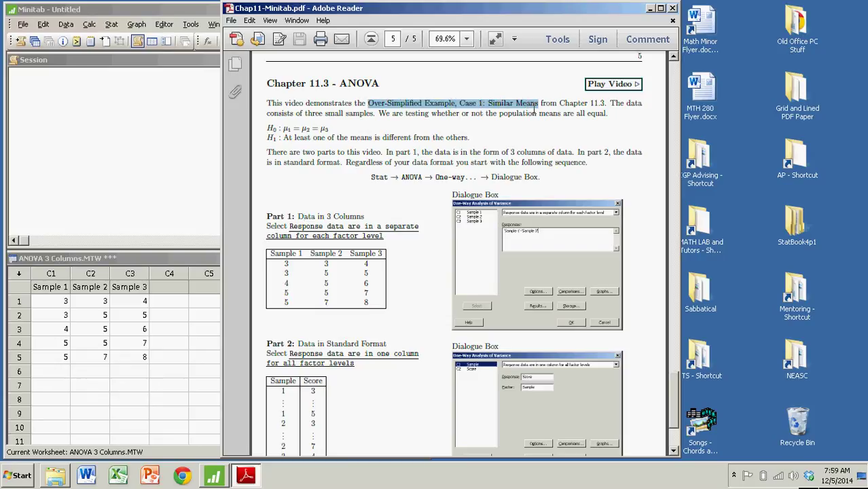
pyautogui.click(351, 165)
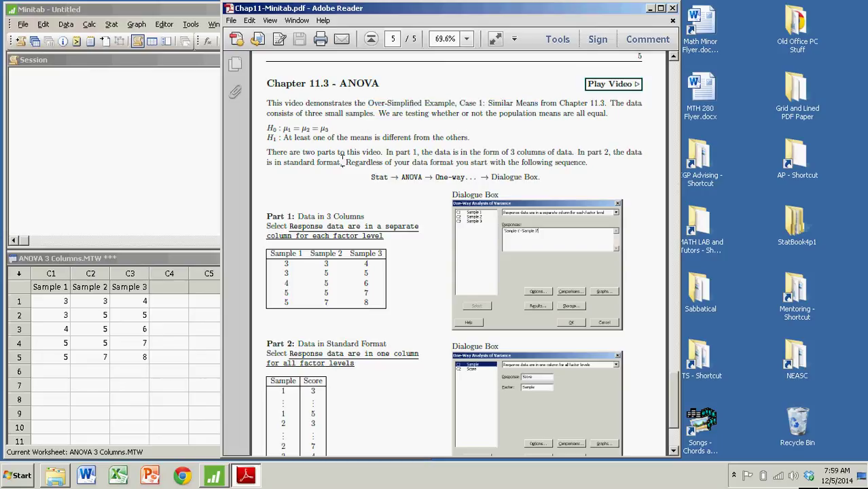
pyautogui.scroll(-2, 385, 185)
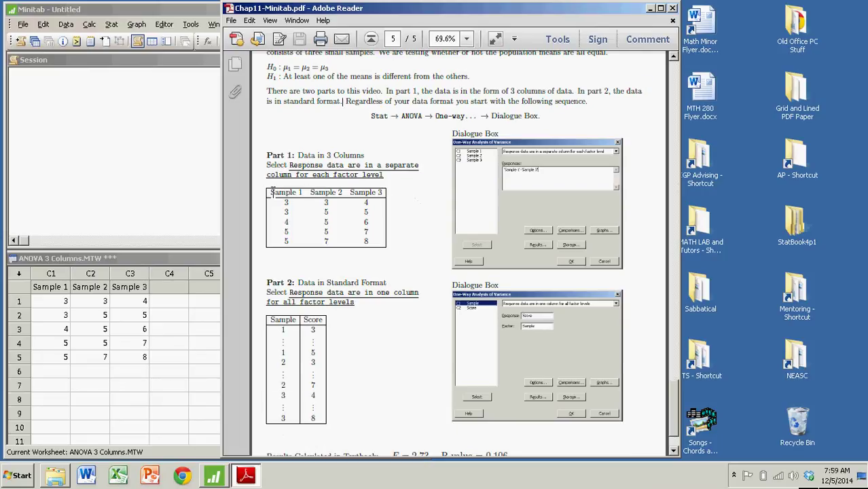
pyautogui.moveTo(274, 191); pyautogui.dragTo(415, 206)
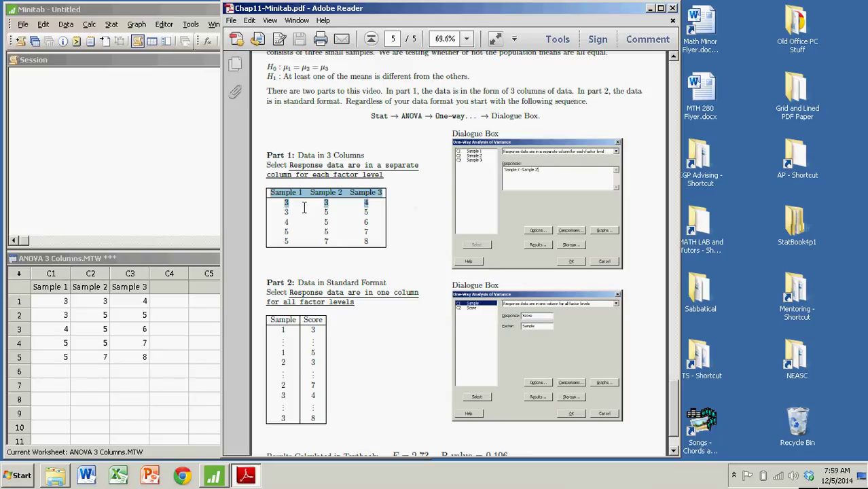
pyautogui.moveTo(299, 211)
pyautogui.mouseDown()
pyautogui.moveTo(286, 212)
pyautogui.moveTo(286, 230)
pyautogui.moveTo(294, 214)
pyautogui.mouseUp()
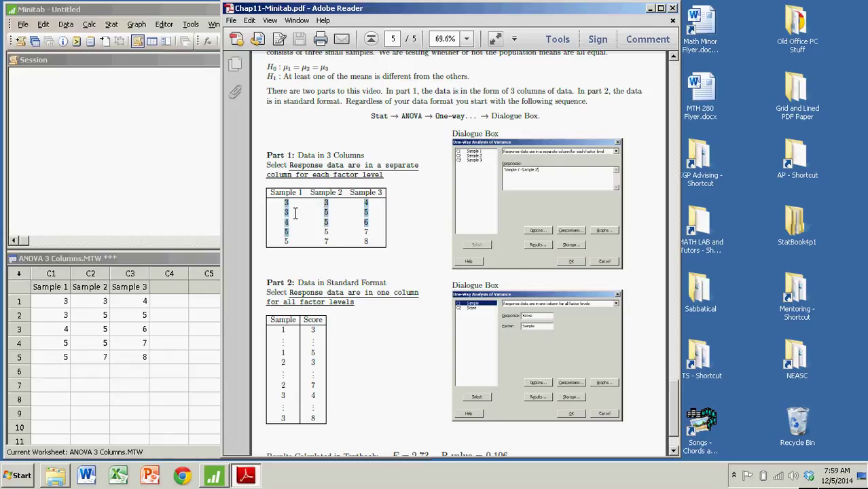
pyautogui.click(294, 211)
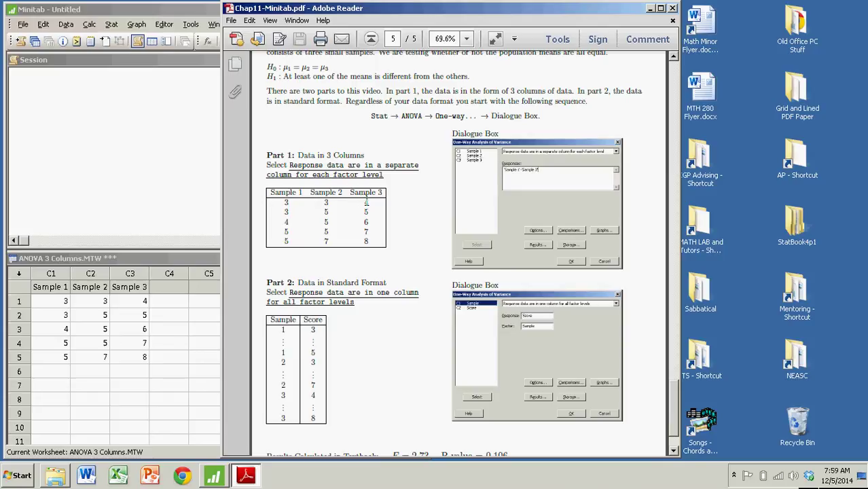
pyautogui.scroll(2, 390, 197)
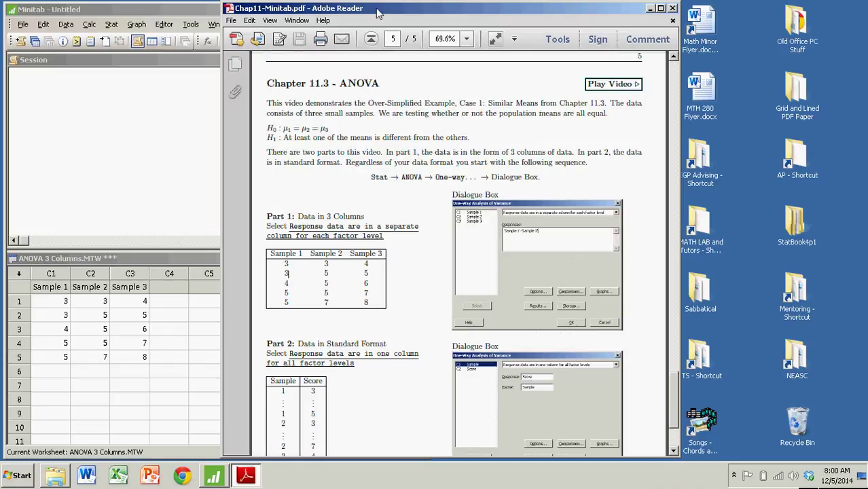
# - Move the handout right of Minitab and highlight the Part 1: Data in 3 Columns table
pyautogui.moveTo(379, 13); pyautogui.dragTo(553, 15)
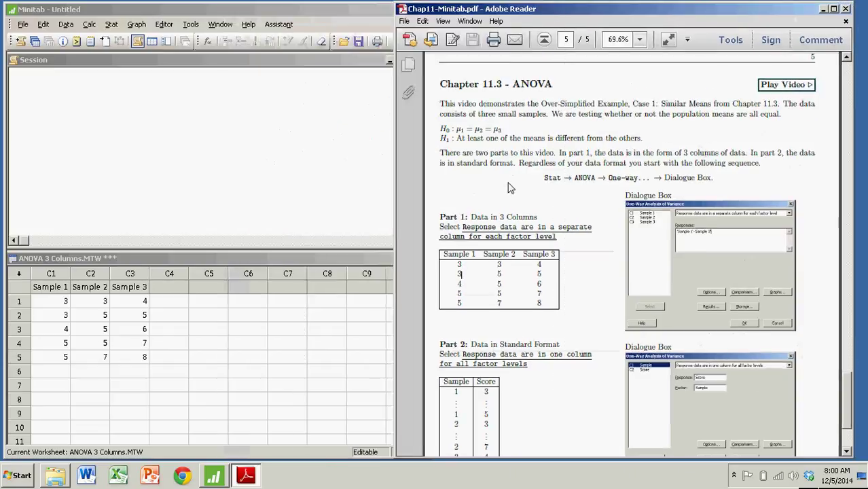
pyautogui.scroll(-2, 519, 190)
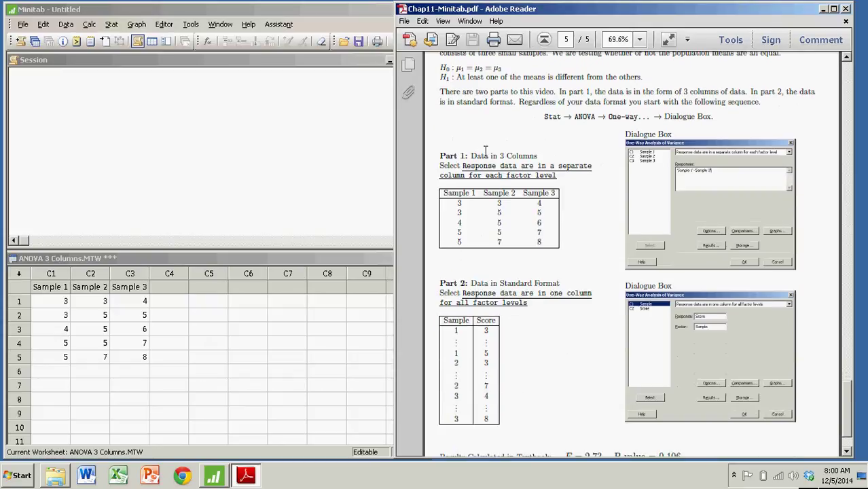
pyautogui.moveTo(439, 156); pyautogui.dragTo(538, 156)
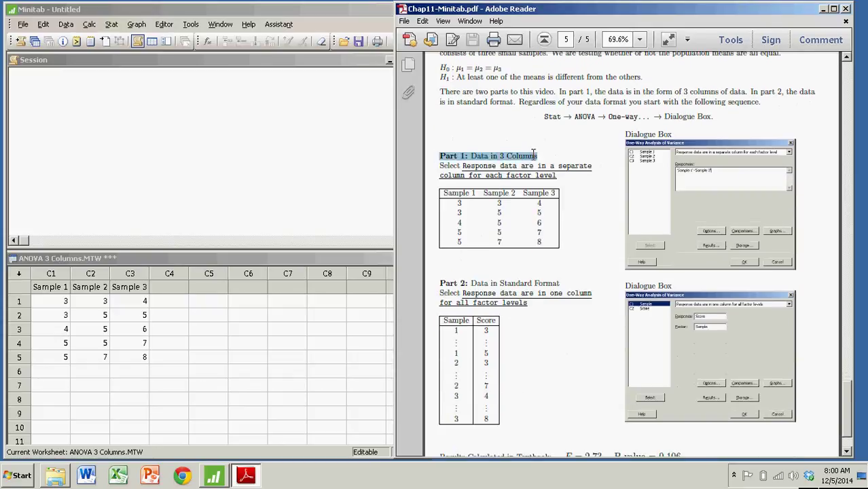
pyautogui.click(549, 255)
pyautogui.scroll(-2, 549, 255)
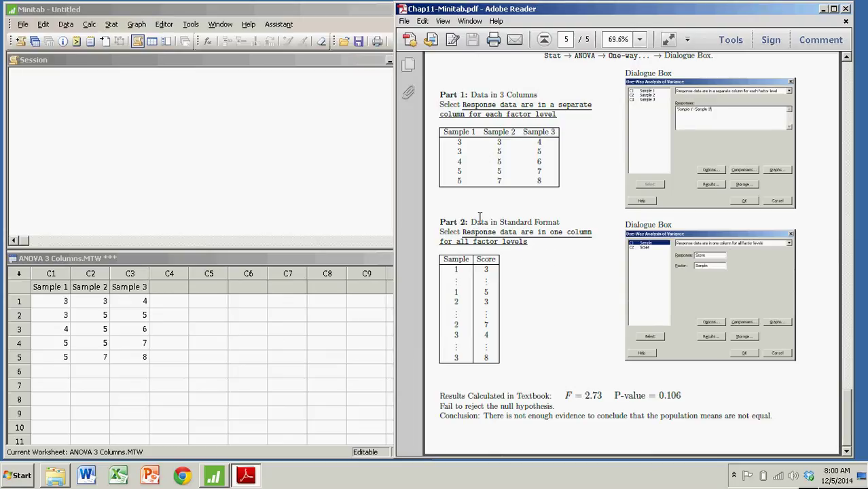
pyautogui.scroll(1, 476, 221)
pyautogui.moveTo(445, 161); pyautogui.dragTo(552, 219)
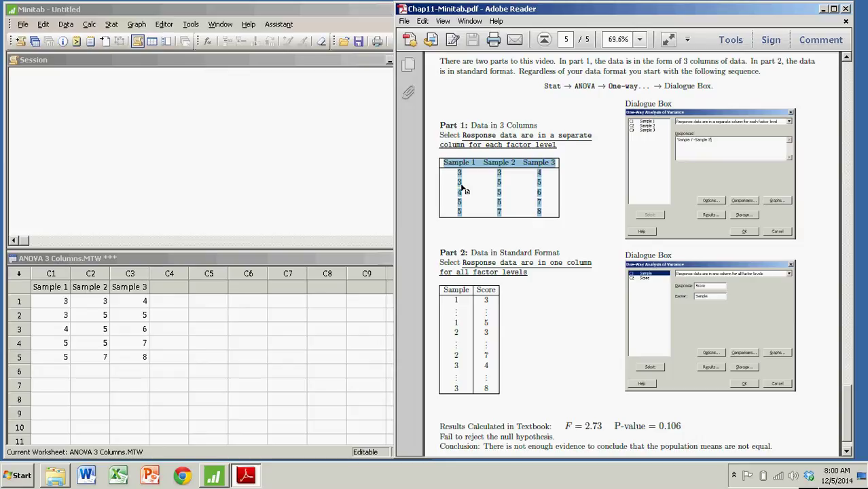
pyautogui.click(510, 238)
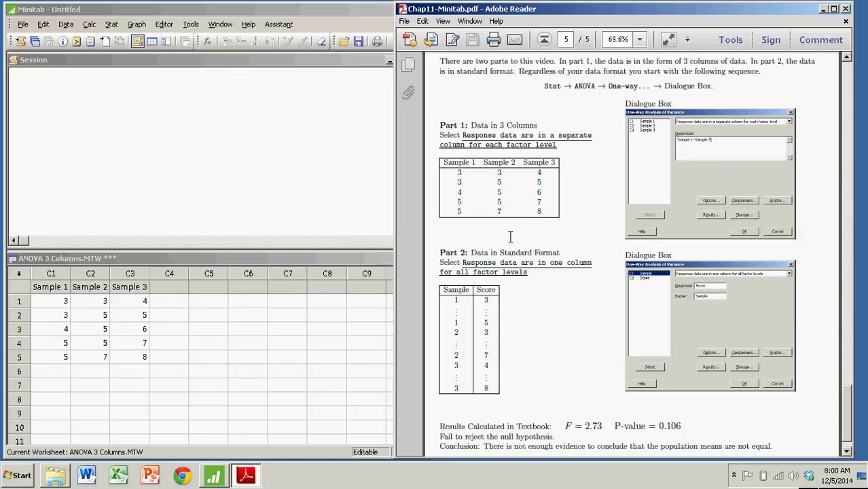
pyautogui.scroll(-1, 527, 239)
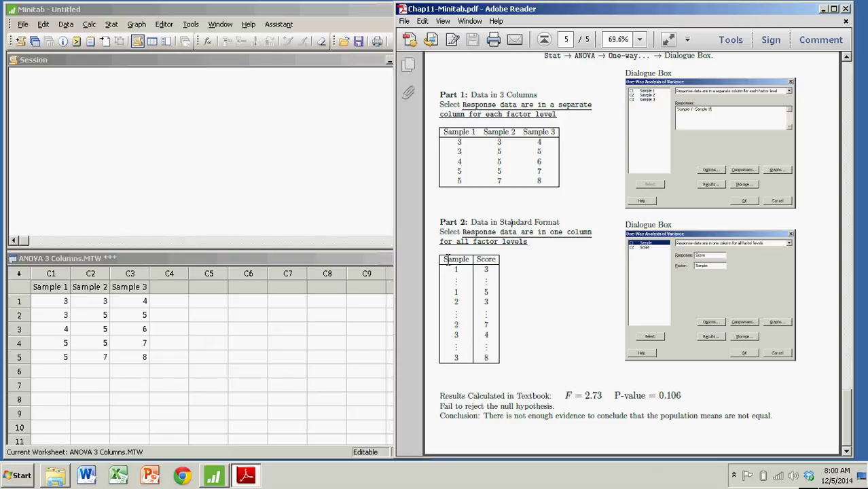
pyautogui.moveTo(443, 260); pyautogui.dragTo(468, 265)
pyautogui.scroll(3, 598, 279)
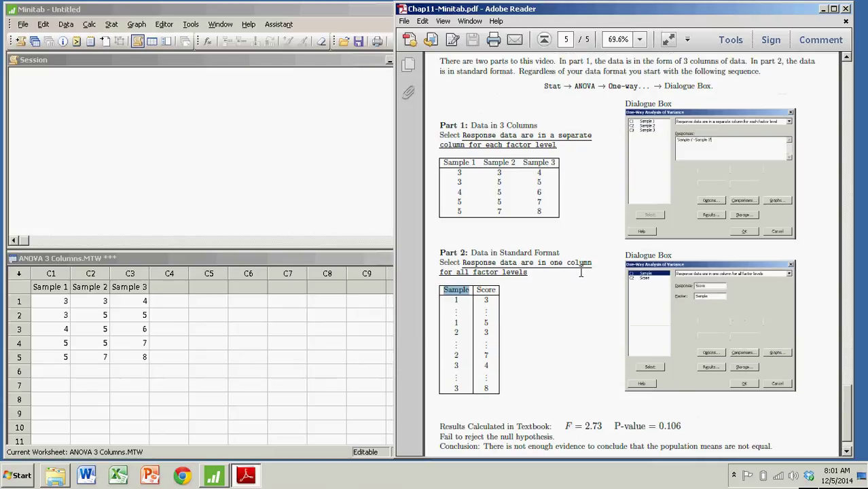
pyautogui.scroll(1, 568, 265)
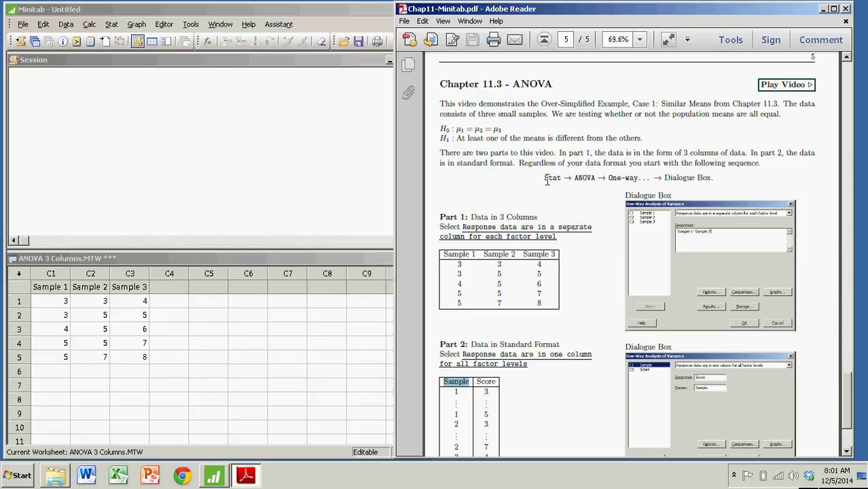
pyautogui.moveTo(545, 178); pyautogui.dragTo(648, 180)
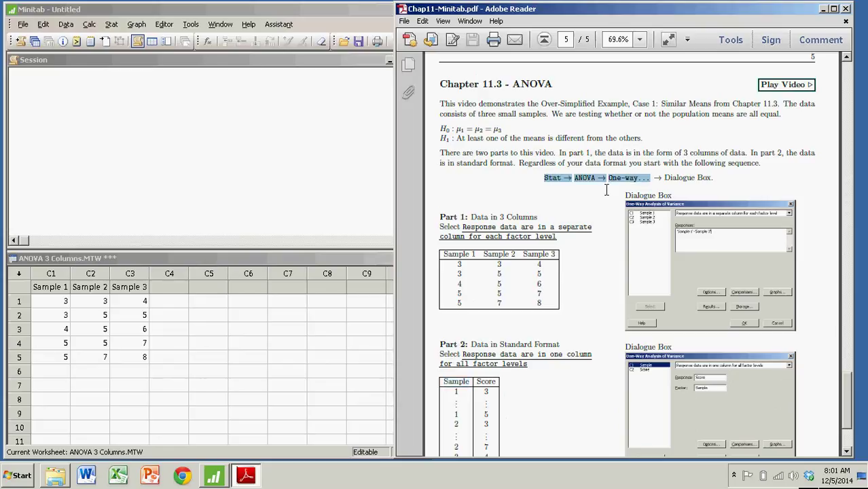
# - Bring Minitab forward and open the One-Way Analysis of Variance dialog from the Stat menu
pyautogui.click(199, 13)
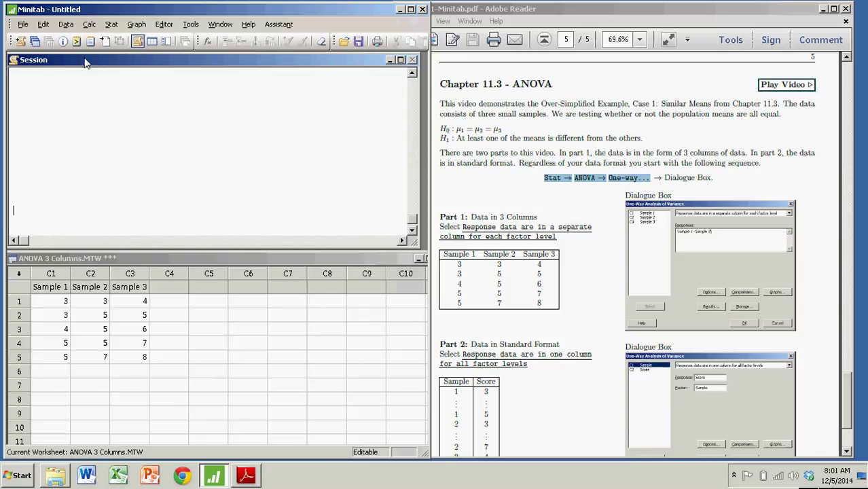
pyautogui.click(111, 25)
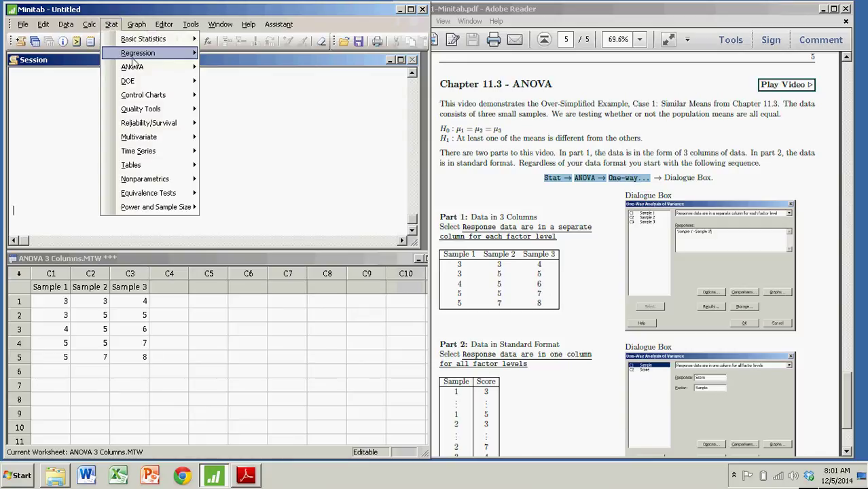
pyautogui.moveTo(142, 68)
pyautogui.click(245, 74)
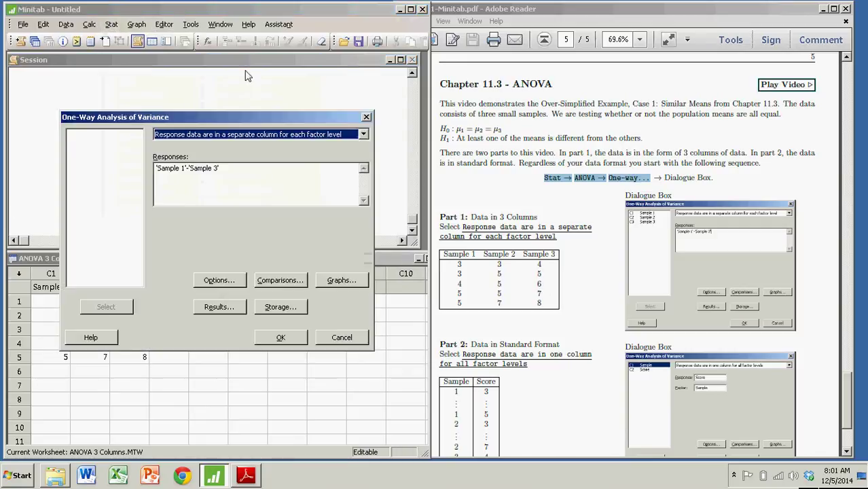
pyautogui.moveTo(234, 115); pyautogui.dragTo(393, 42)
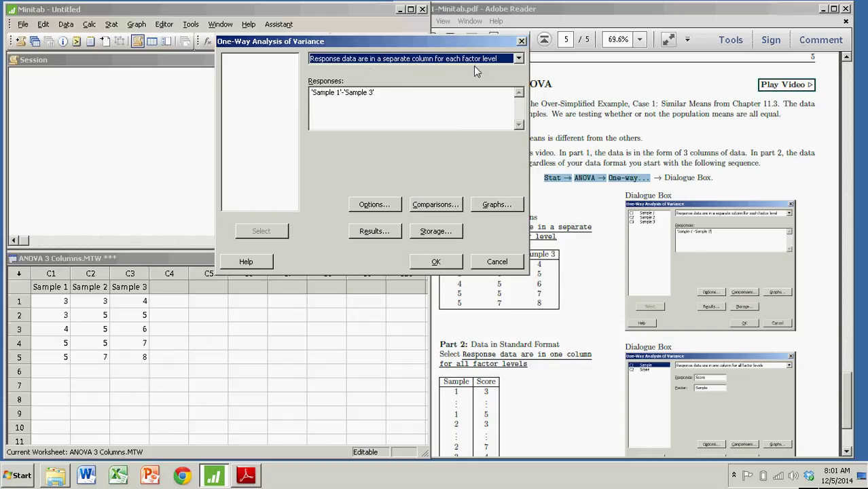
# - Keep the separate-column layout and enter 'Sample 1'-'Sample 3' as the responses
pyautogui.click(518, 59)
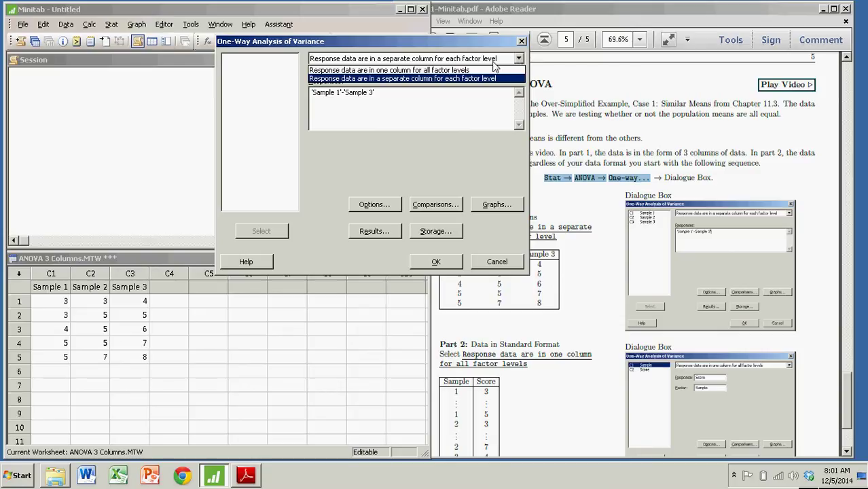
pyautogui.click(406, 78)
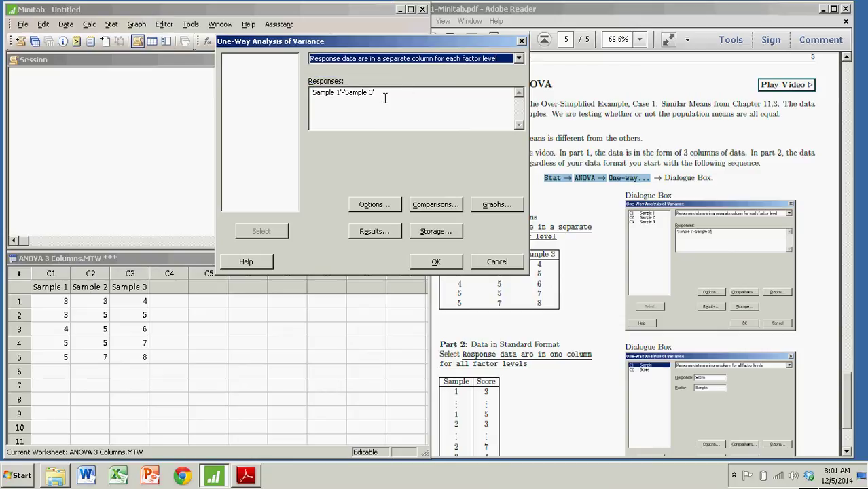
pyautogui.click(385, 97)
pyautogui.moveTo(310, 93); pyautogui.dragTo(389, 90)
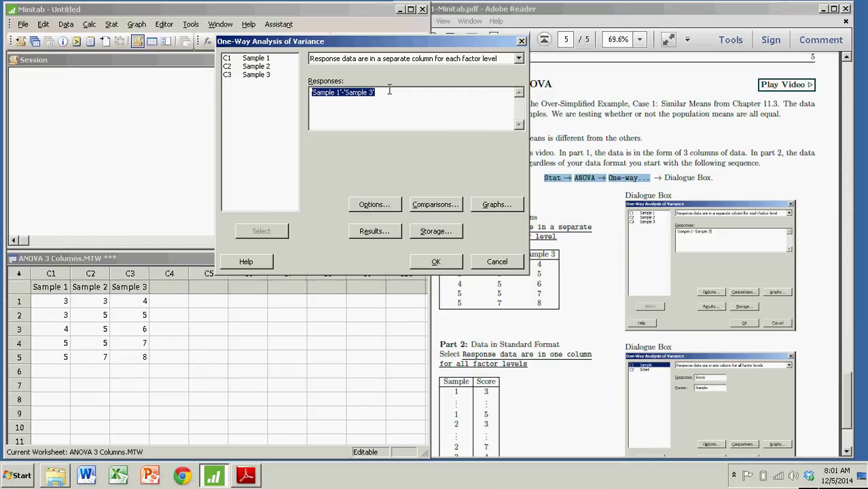
pyautogui.press('Delete')
pyautogui.moveTo(236, 59); pyautogui.dragTo(257, 84)
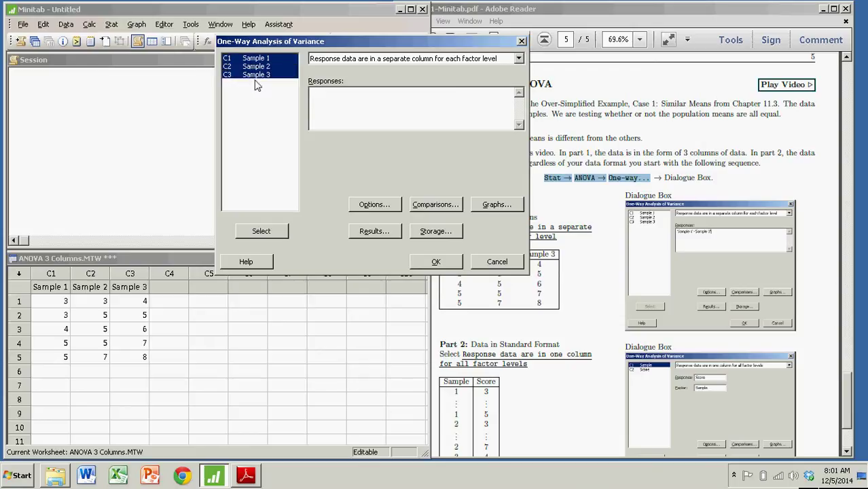
pyautogui.click(262, 231)
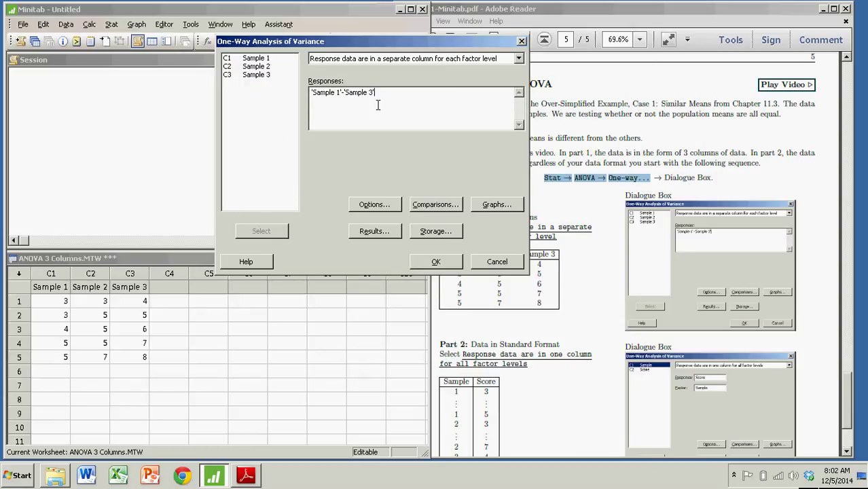
# - Leave Options unchanged, request an interval plot, and run the ANOVA
pyautogui.click(381, 207)
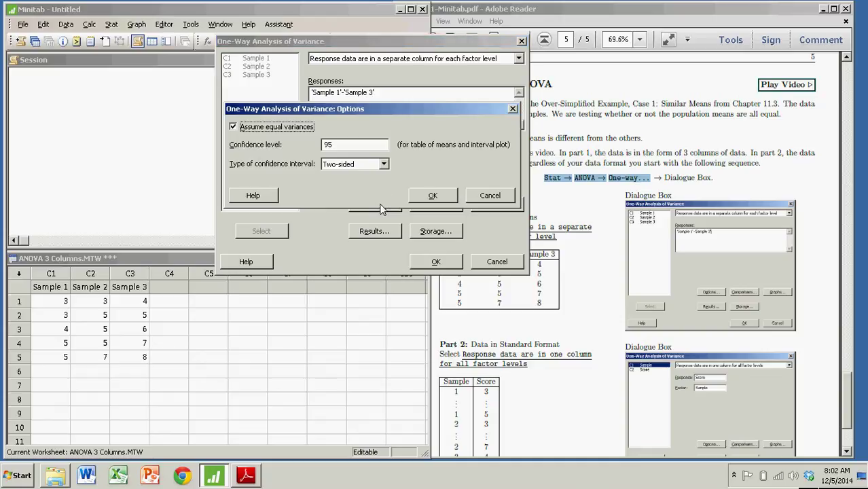
pyautogui.click(485, 200)
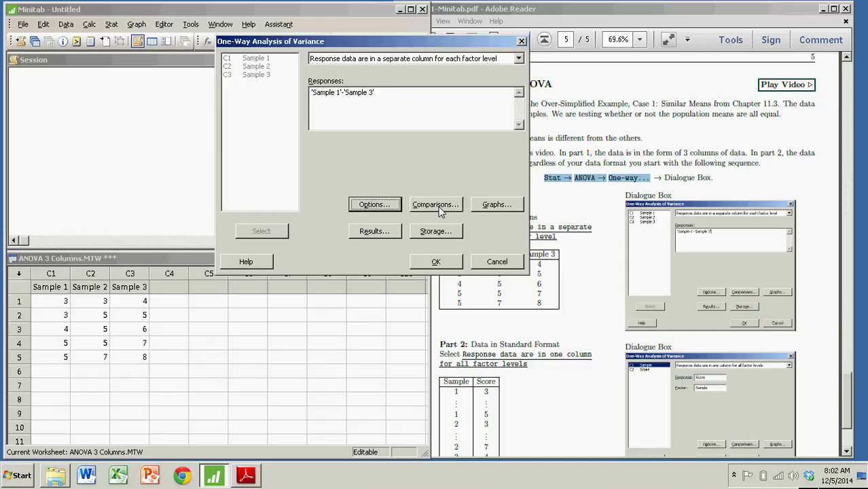
pyautogui.click(498, 204)
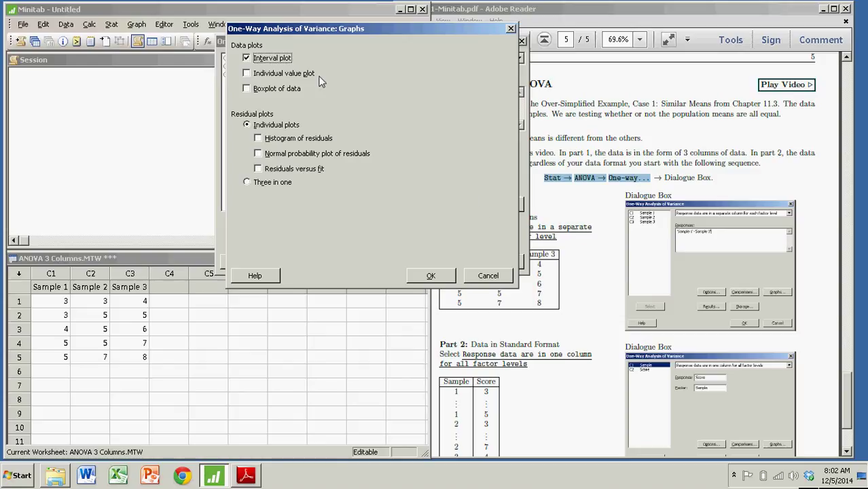
pyautogui.click(430, 276)
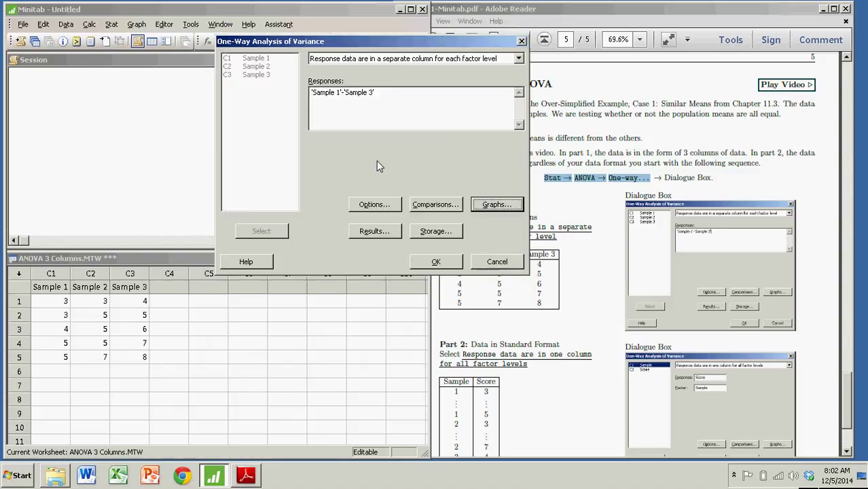
pyautogui.click(436, 265)
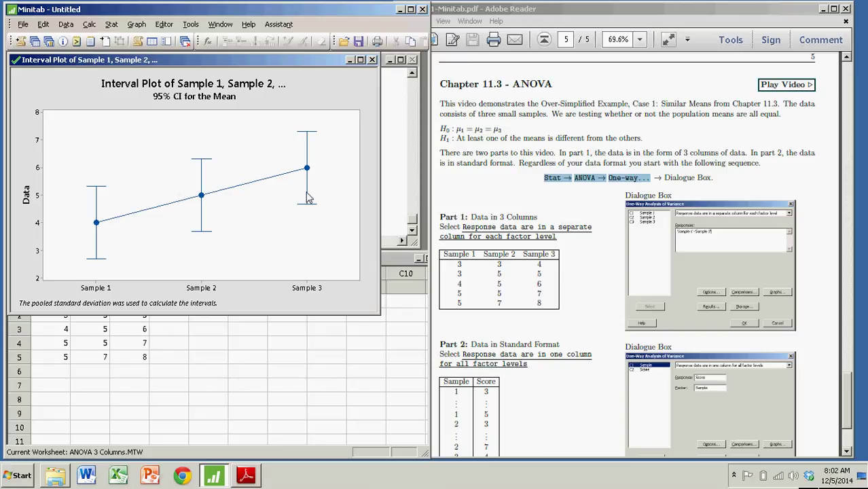
# - Inspect the Sample 3 confidence interval, then close the Interval Plot window
pyautogui.moveTo(307, 197)
pyautogui.click(372, 60)
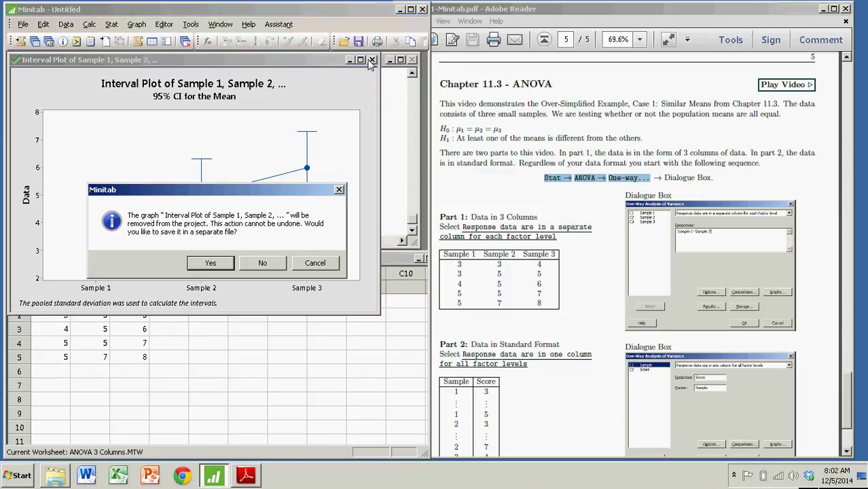
# - Discard the interval plot and highlight F-Value 2.73 and P-Value 0.106 in the session output
pyautogui.click(263, 262)
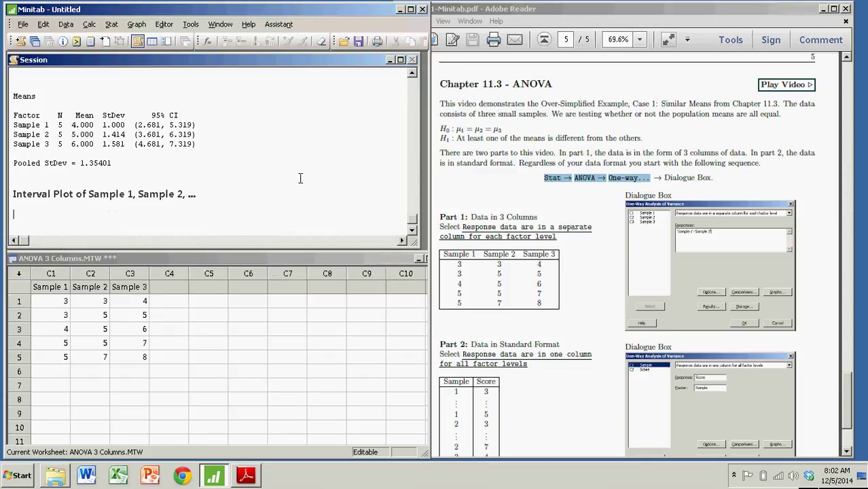
pyautogui.scroll(5, 303, 178)
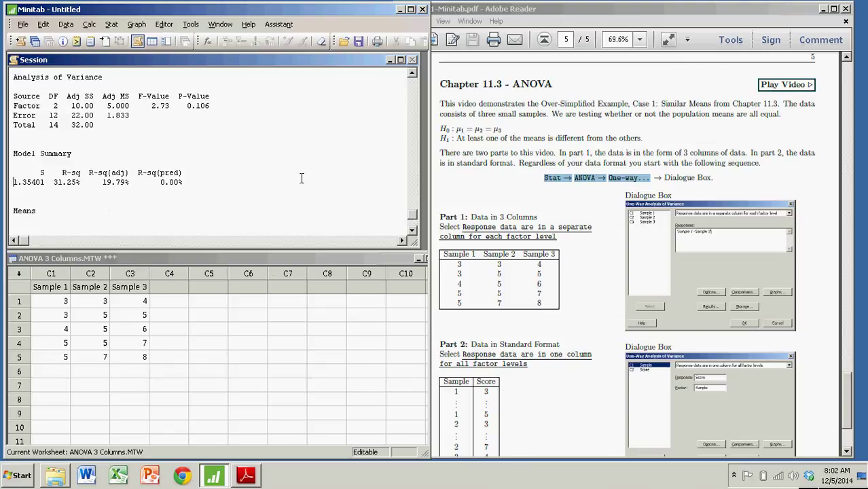
pyautogui.moveTo(13, 105); pyautogui.dragTo(173, 170)
pyautogui.click(173, 170)
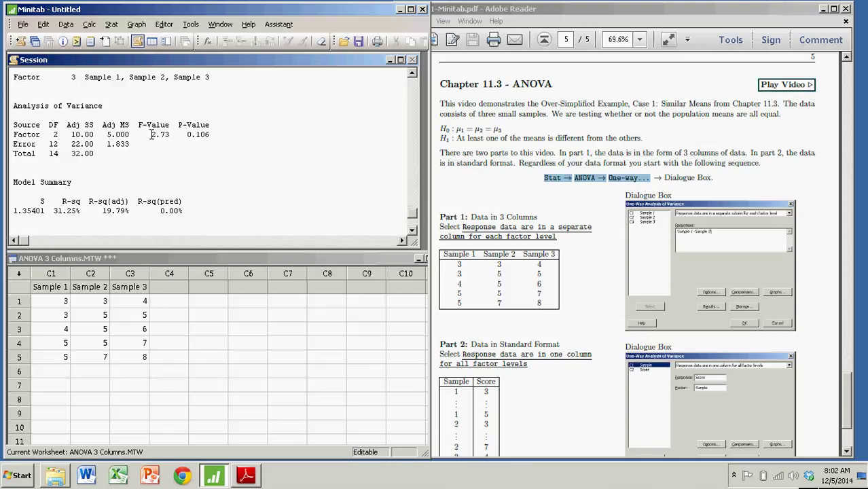
pyautogui.moveTo(148, 134); pyautogui.dragTo(170, 135)
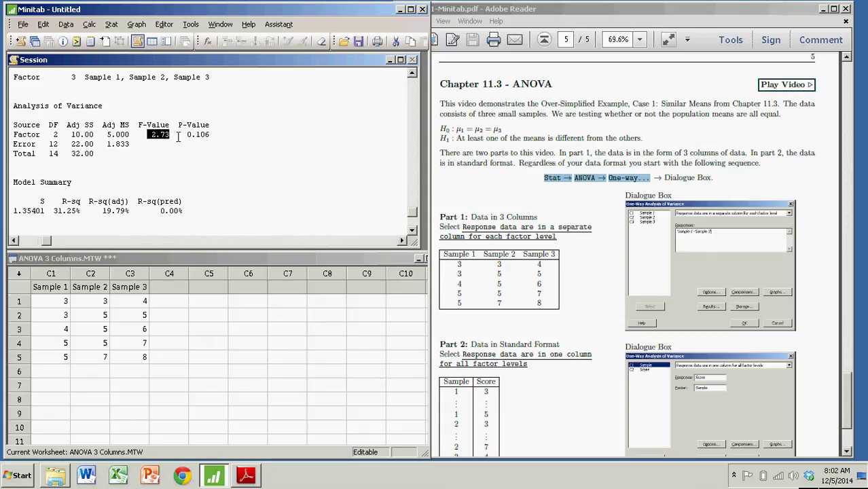
pyautogui.moveTo(187, 134); pyautogui.dragTo(212, 135)
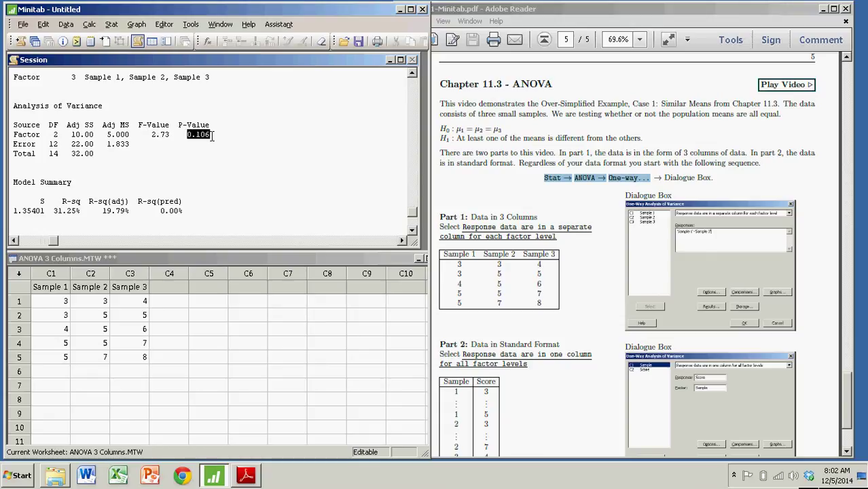
# - Match the handout's textbook F = 2.73 and P-value = 0.106 against the output's P-Value
pyautogui.click(486, 192)
pyautogui.scroll(-4, 547, 314)
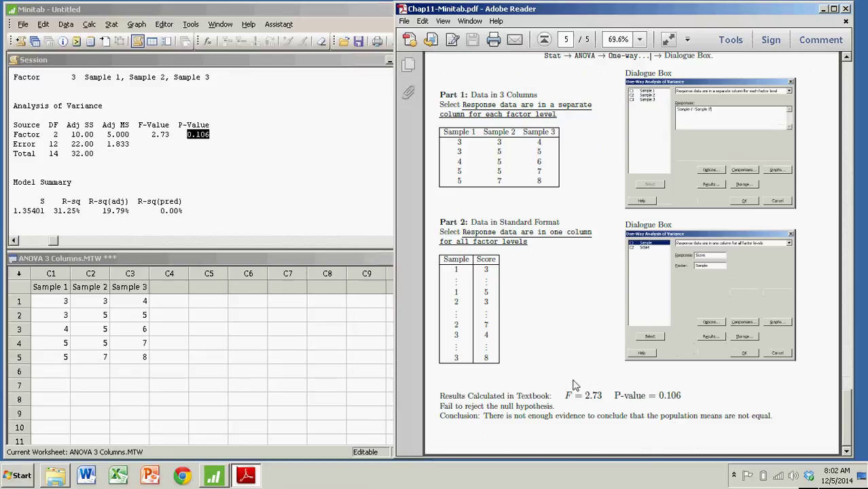
pyautogui.moveTo(565, 393); pyautogui.dragTo(681, 396)
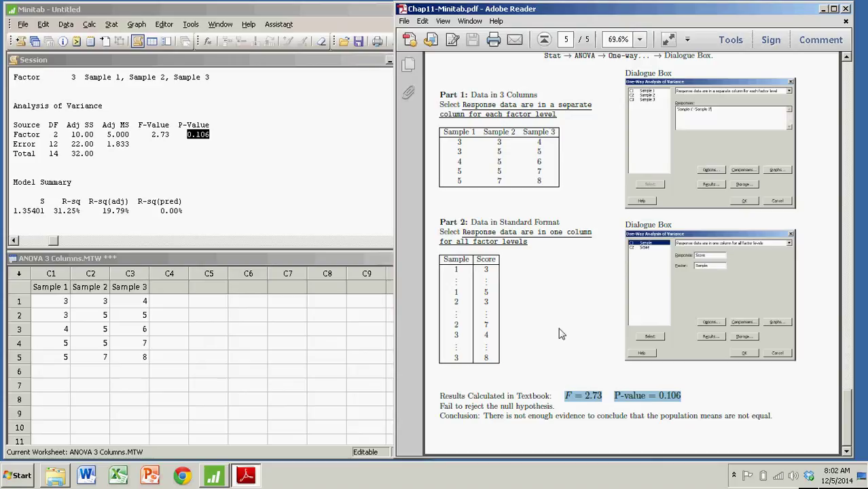
pyautogui.click(246, 154)
pyautogui.scroll(1, 252, 158)
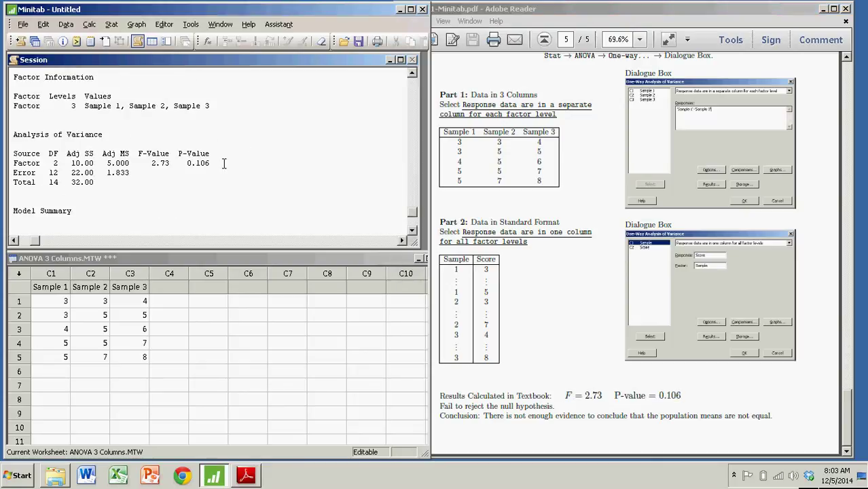
pyautogui.moveTo(188, 163); pyautogui.dragTo(209, 164)
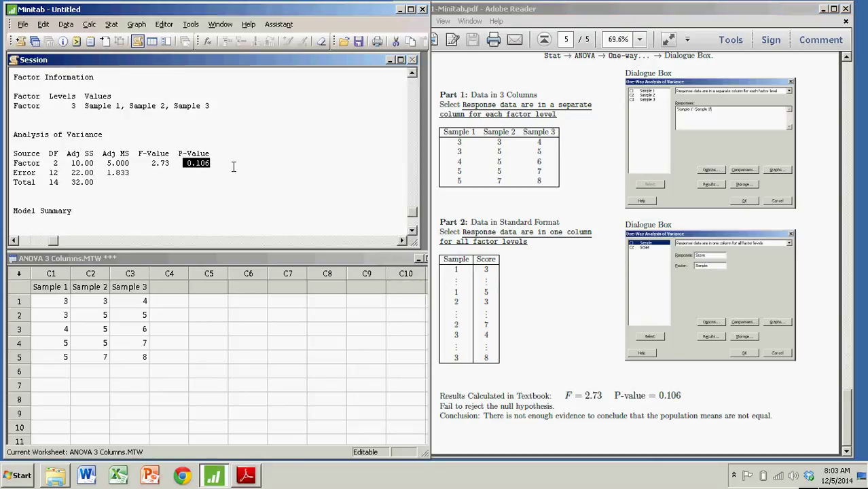
# - Review the handout's null and alternative hypotheses and its Data in Standard Format heading
pyautogui.click(551, 319)
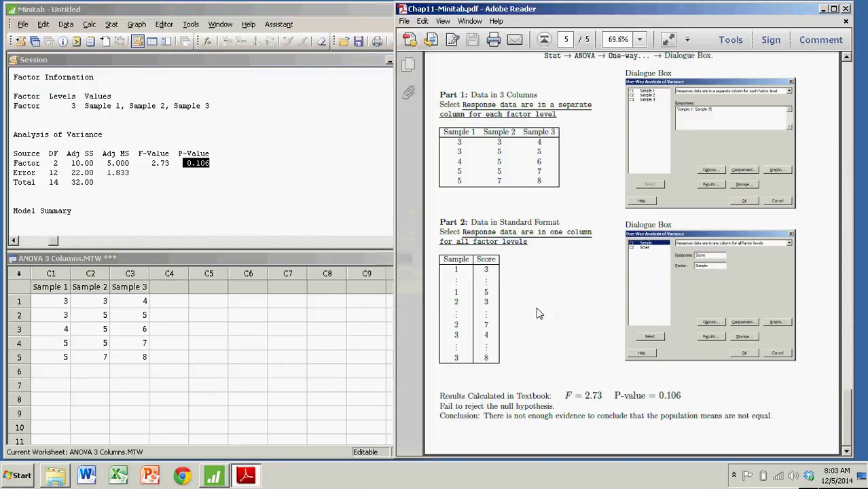
pyautogui.scroll(4, 539, 311)
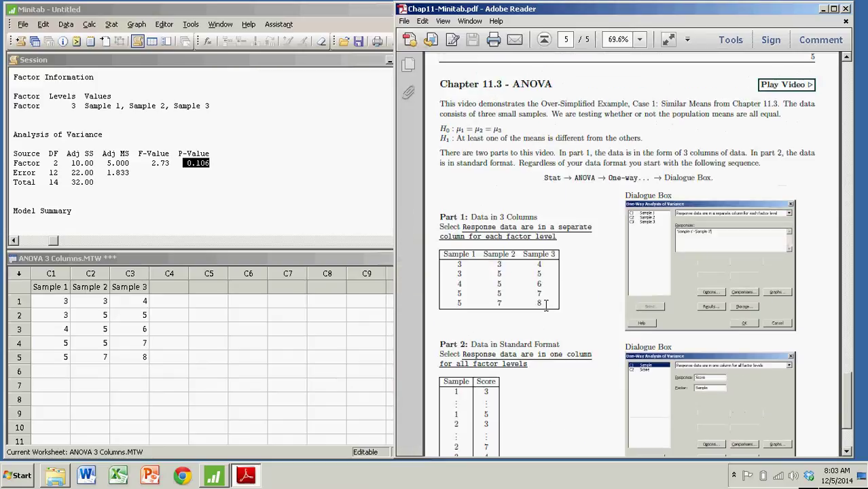
pyautogui.moveTo(457, 130); pyautogui.dragTo(498, 128)
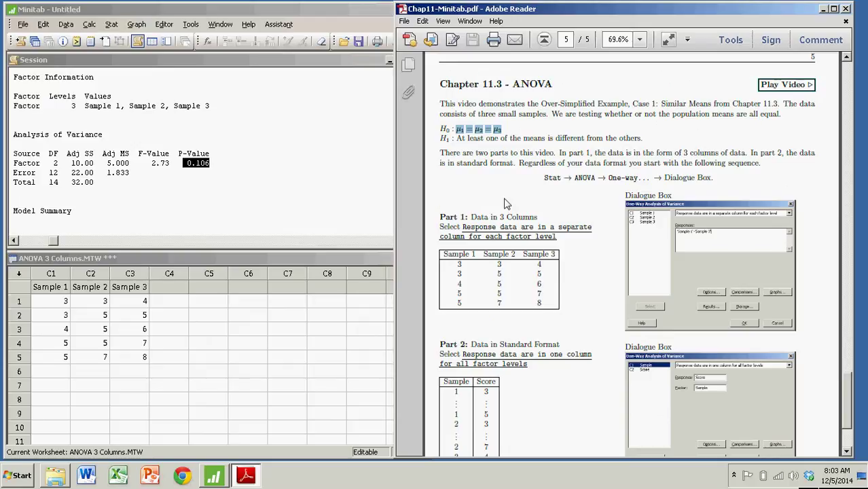
pyautogui.click(456, 138)
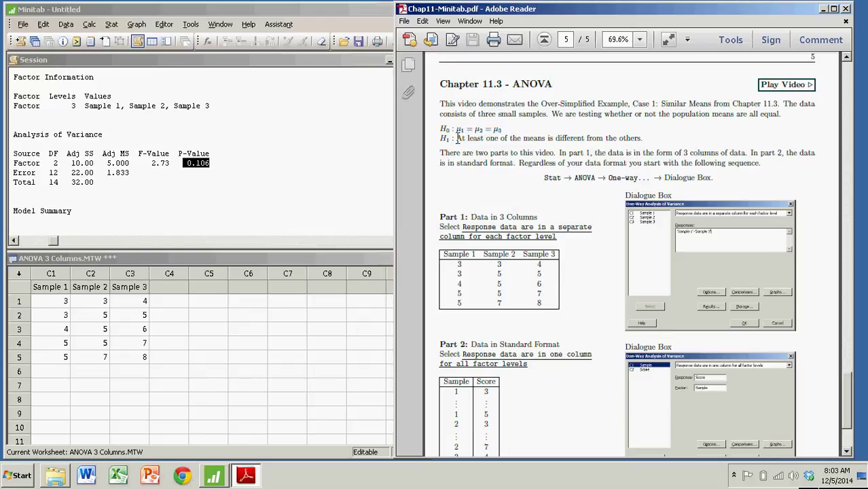
pyautogui.moveTo(457, 138); pyautogui.dragTo(623, 142)
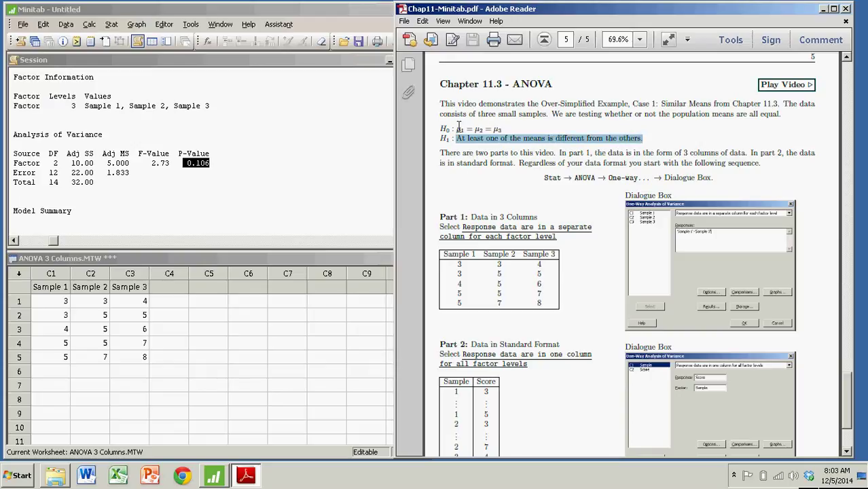
pyautogui.moveTo(458, 129); pyautogui.dragTo(503, 129)
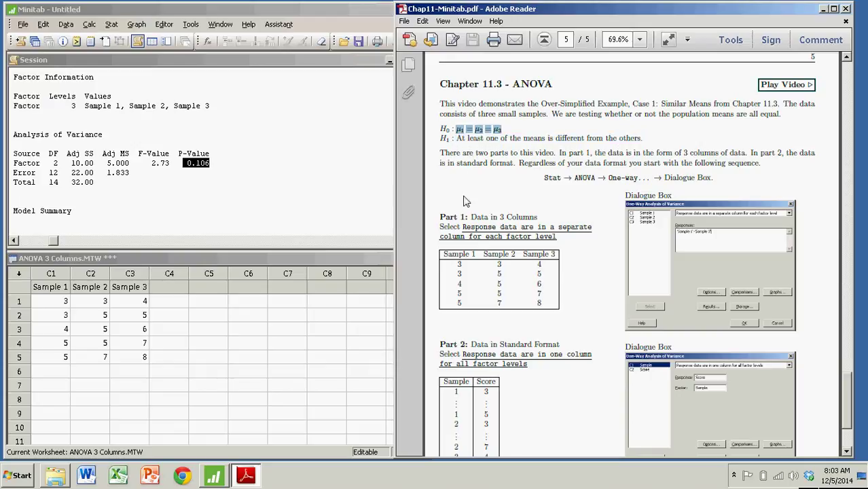
pyautogui.click(494, 216)
pyautogui.scroll(-3, 530, 299)
pyautogui.scroll(-1, 559, 302)
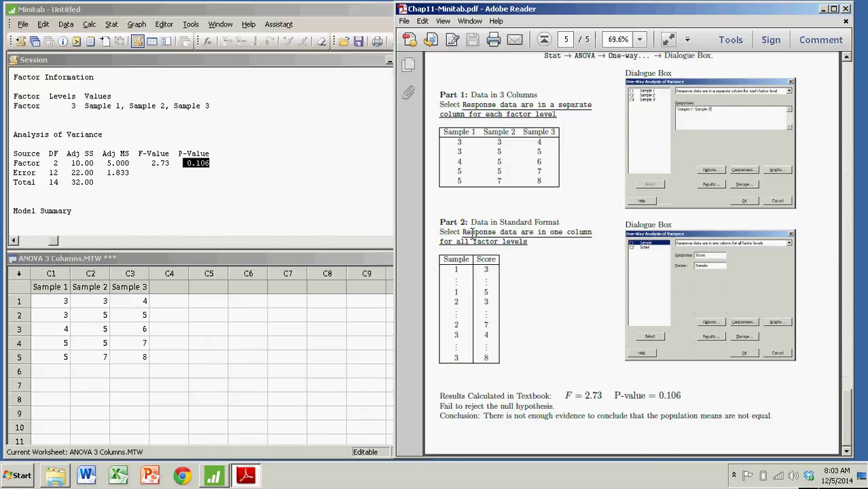
pyautogui.moveTo(471, 222); pyautogui.dragTo(555, 228)
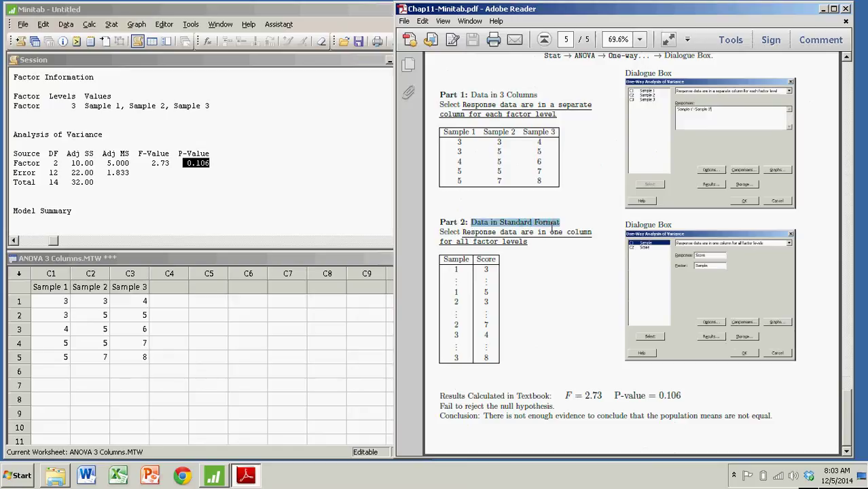
pyautogui.click(245, 258)
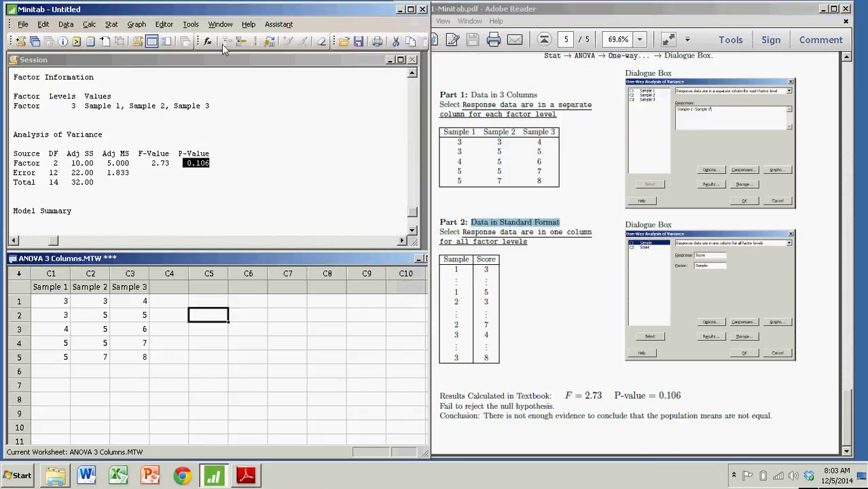
pyautogui.click(220, 25)
pyautogui.click(268, 203)
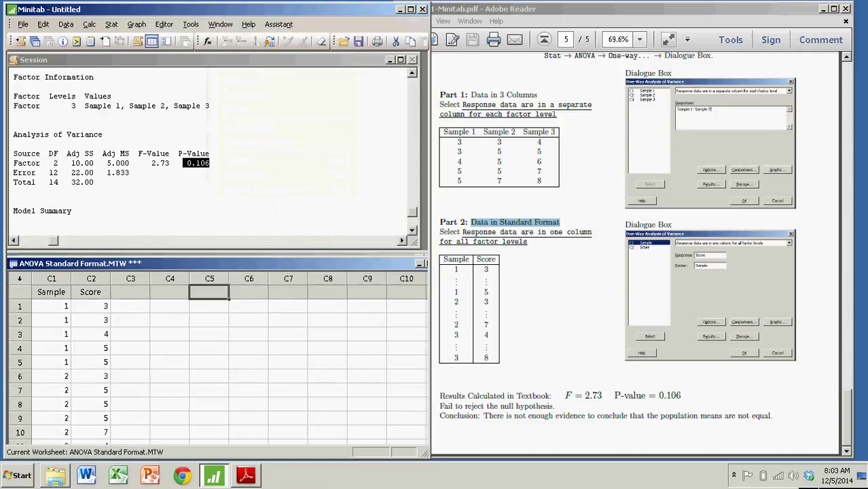
pyautogui.click(45, 346)
pyautogui.scroll(-4, 43, 373)
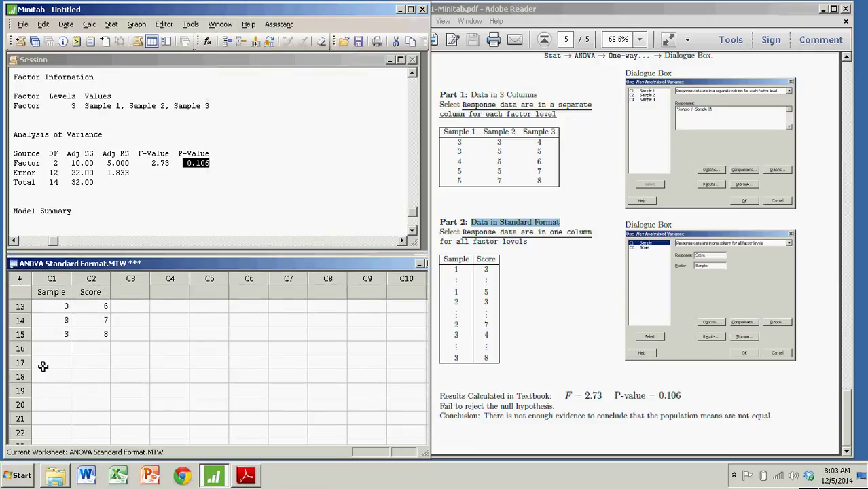
pyautogui.scroll(4, 43, 333)
pyautogui.click(58, 307)
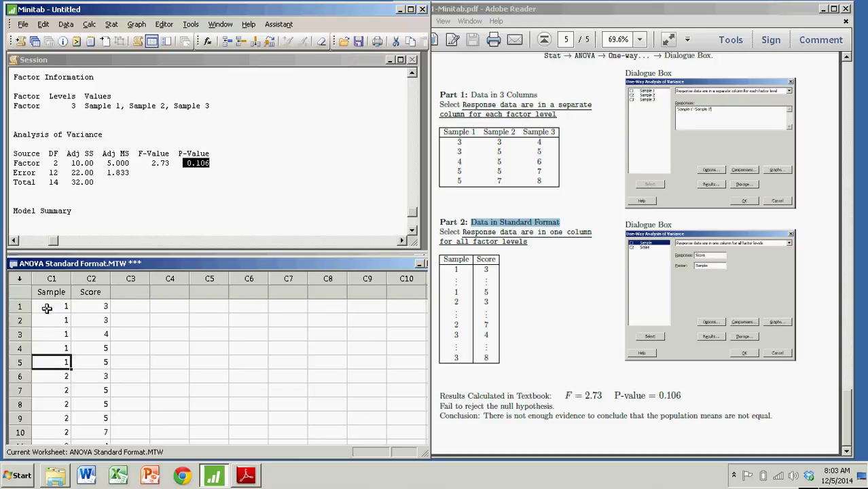
pyautogui.press('Right')
pyautogui.press('Down')
pyautogui.press('Down')
pyautogui.press('Down')
pyautogui.press('Down')
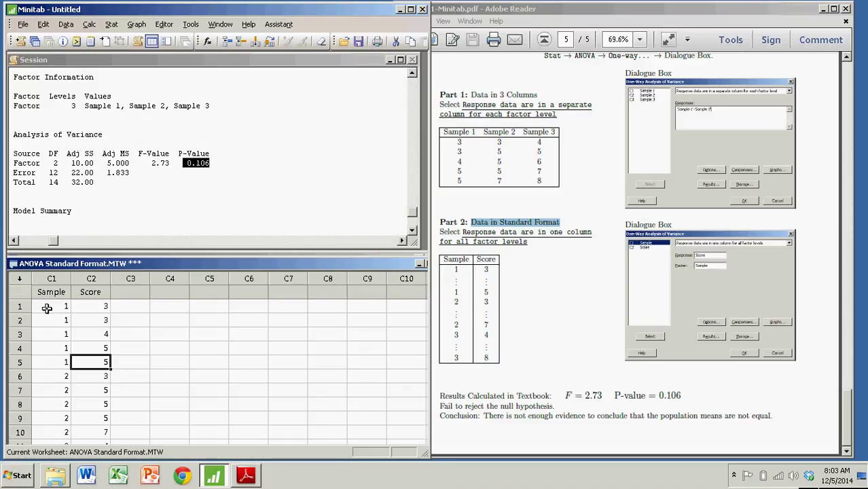
pyautogui.press('Down')
pyautogui.press('Down')
pyautogui.press('Down')
pyautogui.press('Down')
pyautogui.press('Down')
pyautogui.press('Down')
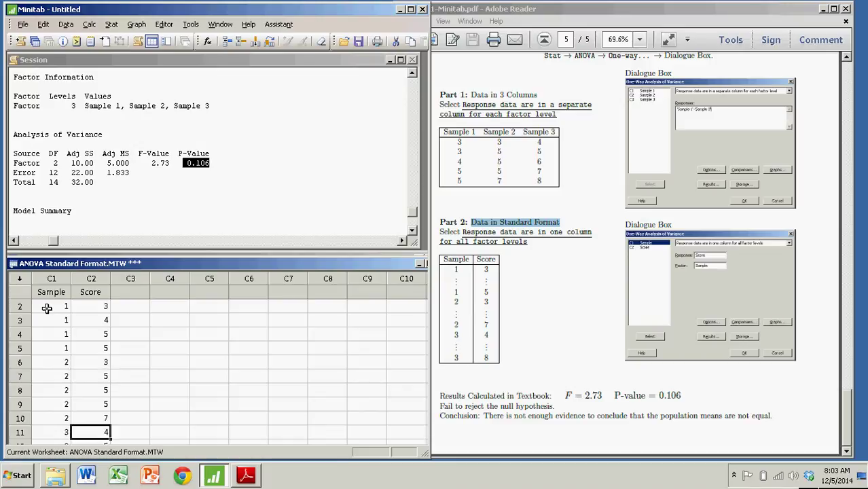
pyautogui.moveTo(52, 360); pyautogui.dragTo(89, 419)
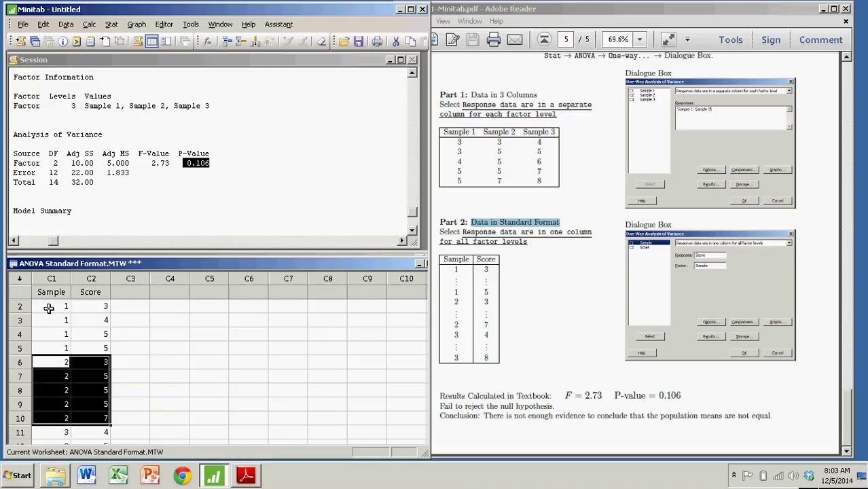
pyautogui.click(187, 377)
pyautogui.scroll(1, 180, 375)
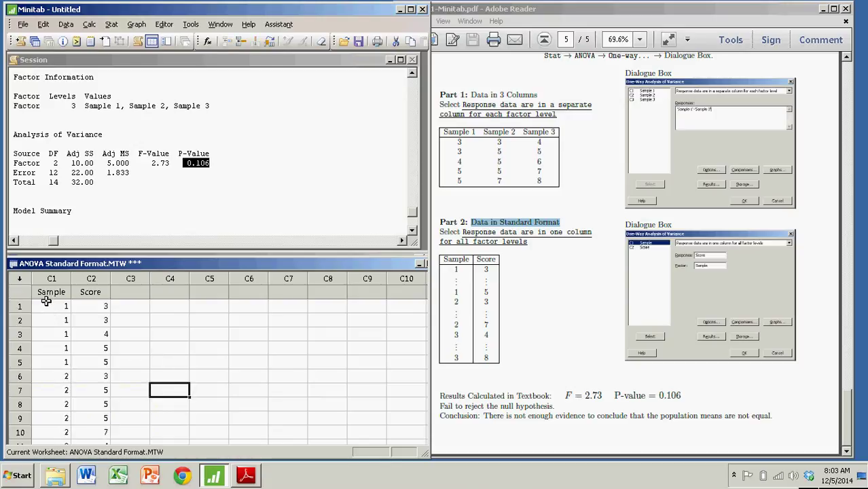
pyautogui.moveTo(48, 304); pyautogui.dragTo(72, 362)
pyautogui.scroll(-2, 203, 404)
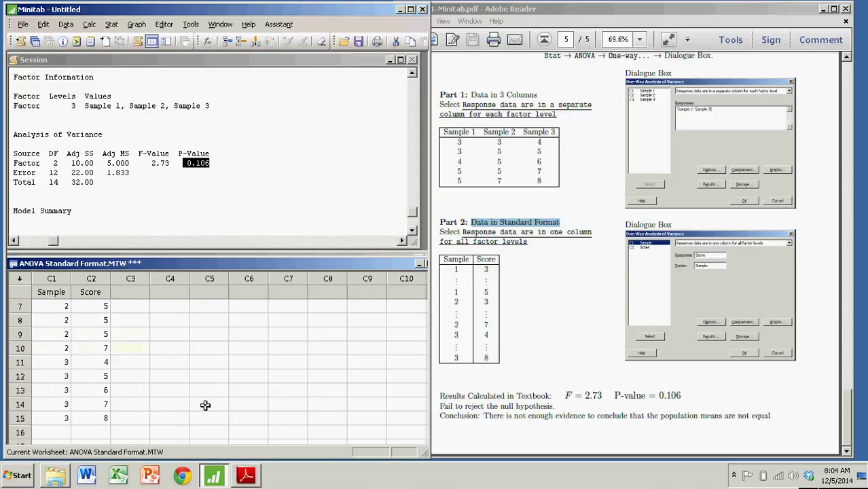
pyautogui.moveTo(64, 363); pyautogui.dragTo(87, 416)
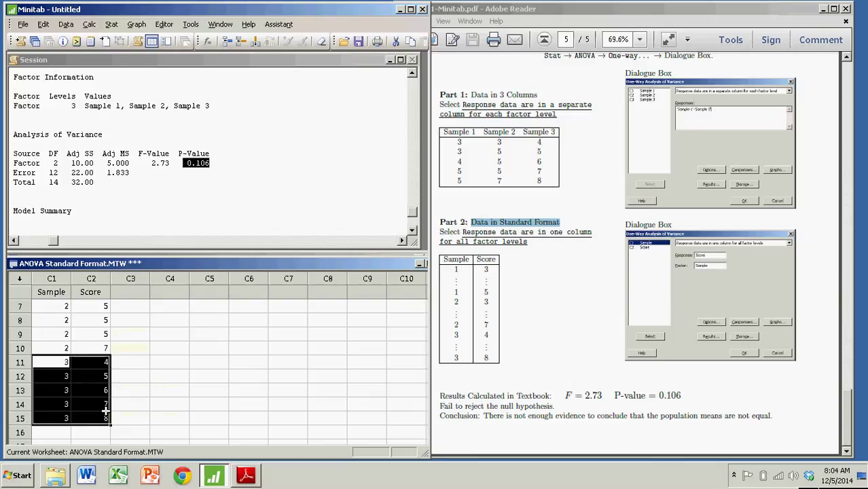
pyautogui.click(184, 402)
pyautogui.scroll(2, 214, 395)
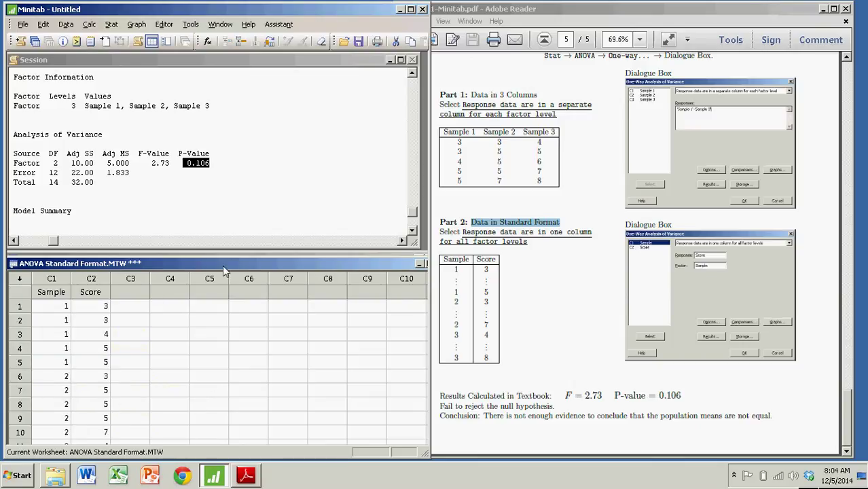
pyautogui.click(213, 209)
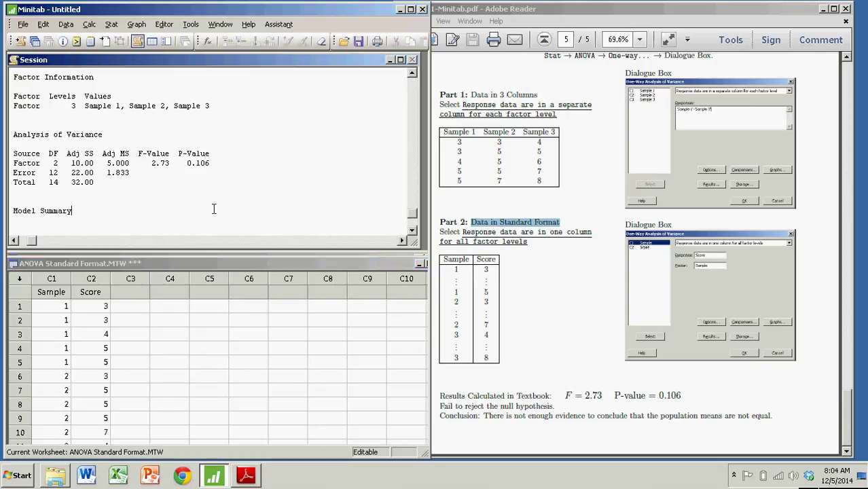
# - Open the One-Way Analysis of Variance dialog and move it to the right
pyautogui.click(201, 263)
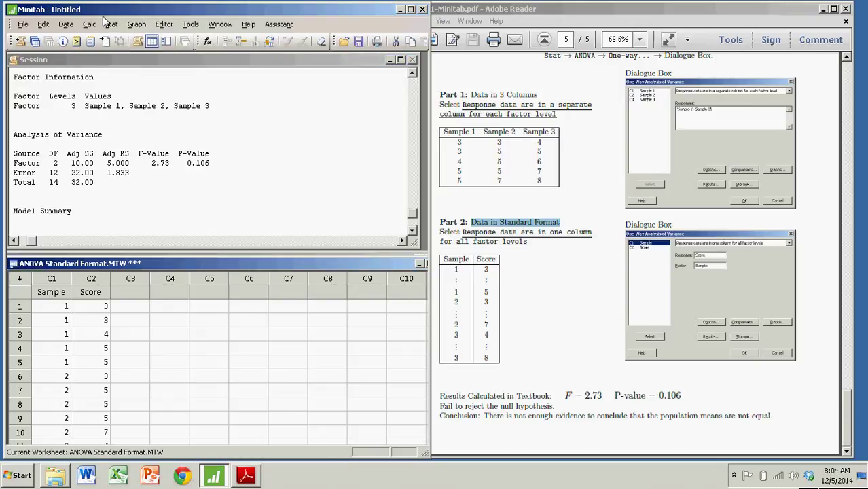
pyautogui.click(111, 24)
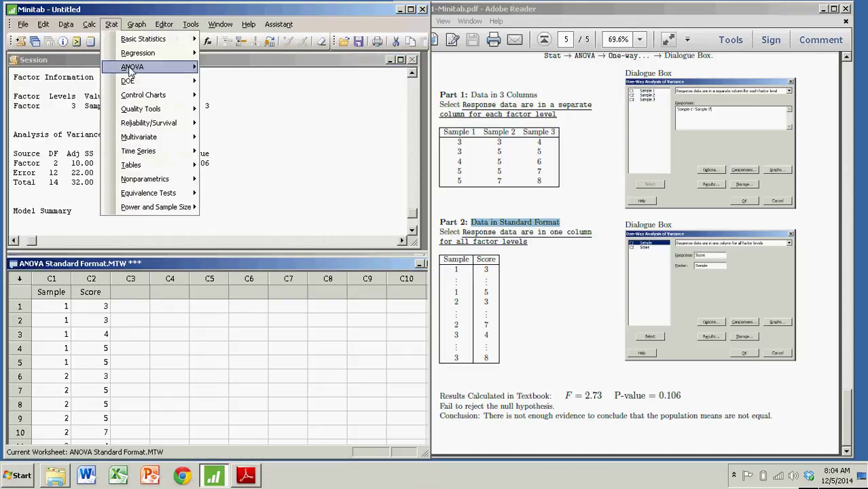
pyautogui.moveTo(132, 68)
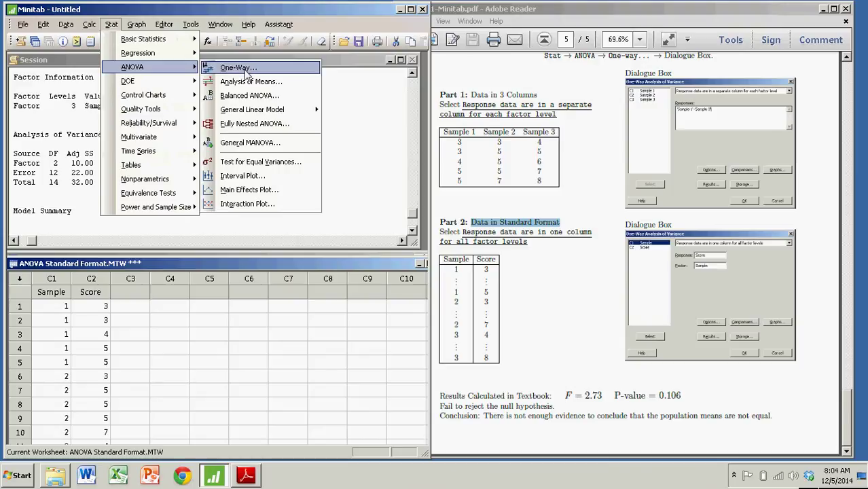
pyautogui.click(110, 25)
pyautogui.click(111, 24)
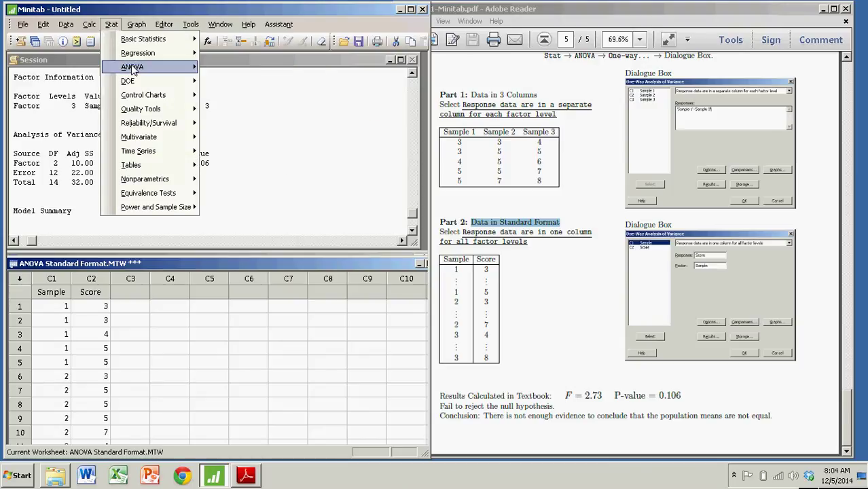
pyautogui.moveTo(133, 68)
pyautogui.click(241, 69)
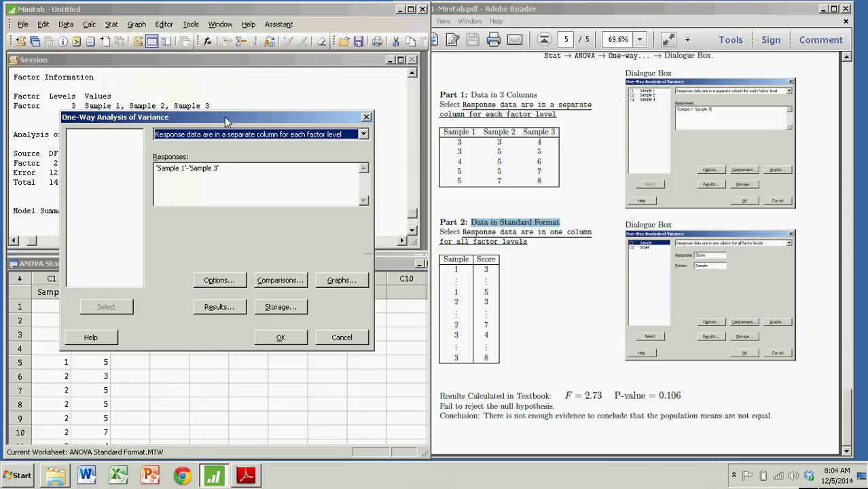
pyautogui.moveTo(224, 117); pyautogui.dragTo(325, 115)
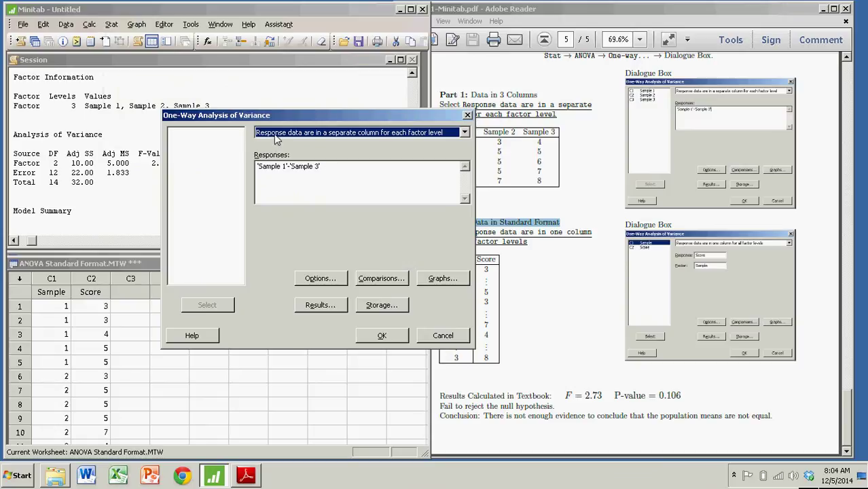
# - Switch to one-column response data, with Score as Response and Sample as Factor
pyautogui.click(464, 133)
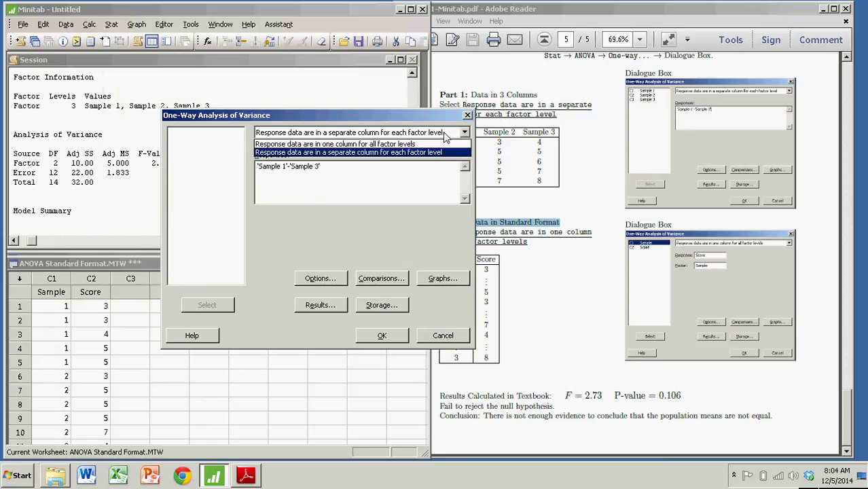
pyautogui.click(330, 144)
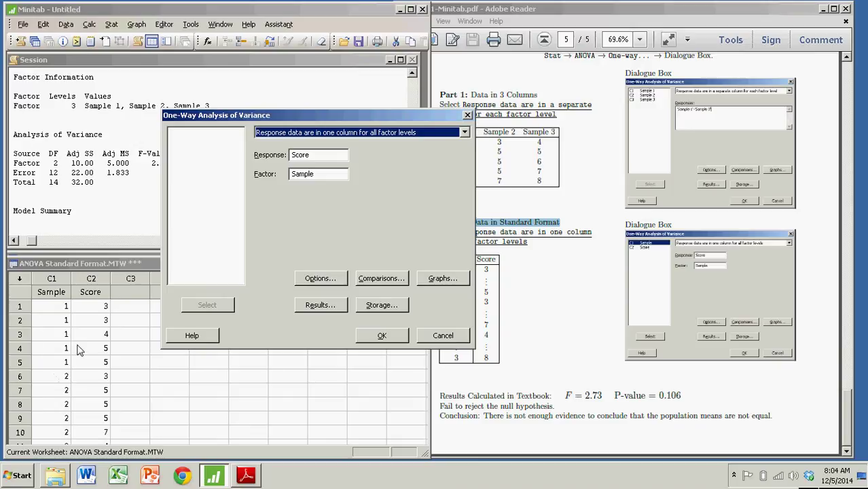
pyautogui.click(291, 158)
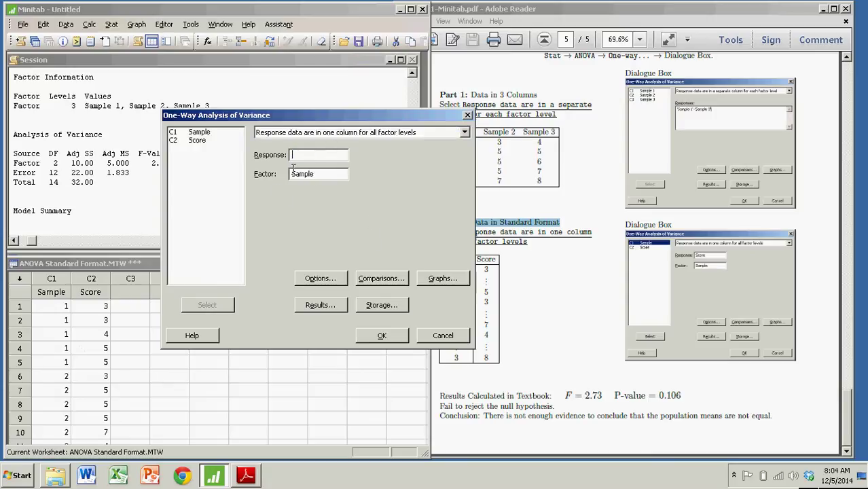
pyautogui.moveTo(292, 174); pyautogui.dragTo(320, 175)
pyautogui.press('Delete')
pyautogui.click(310, 155)
pyautogui.click(195, 142)
pyautogui.click(207, 306)
pyautogui.click(207, 134)
pyautogui.click(205, 307)
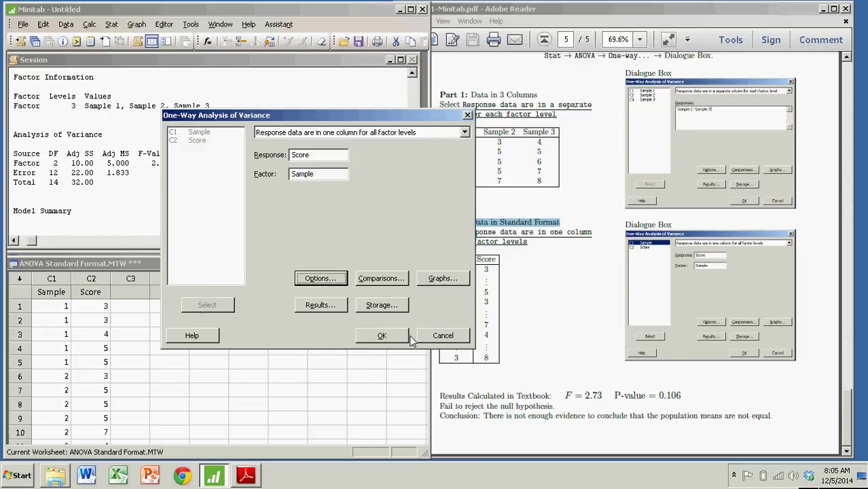
# - Run the Score-by-Sample ANOVA, discard its interval plot, and highlight the F 2.73, P 0.106 table
pyautogui.click(382, 336)
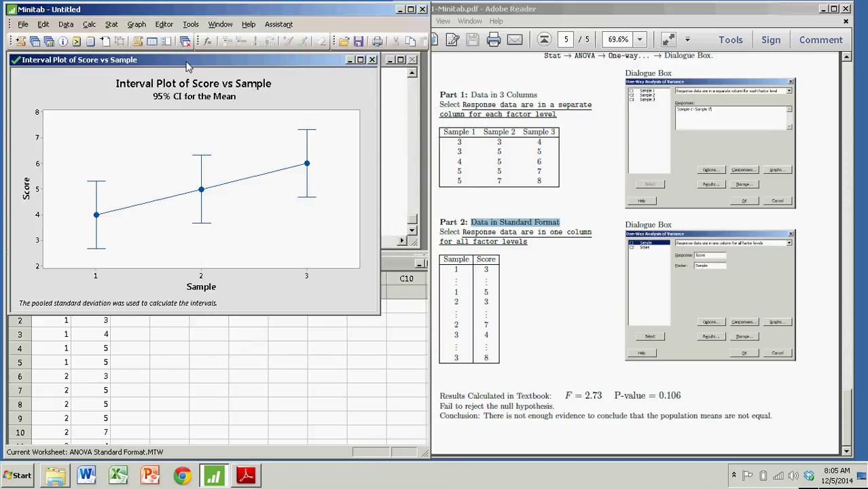
pyautogui.click(372, 60)
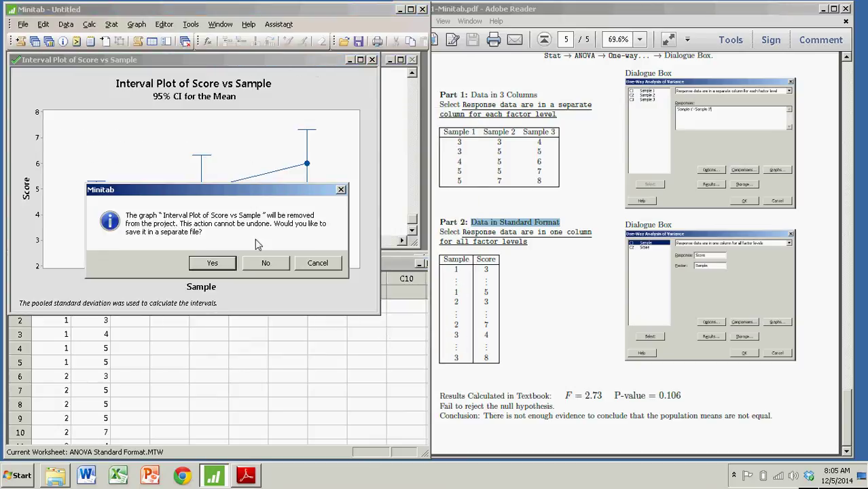
pyautogui.click(265, 264)
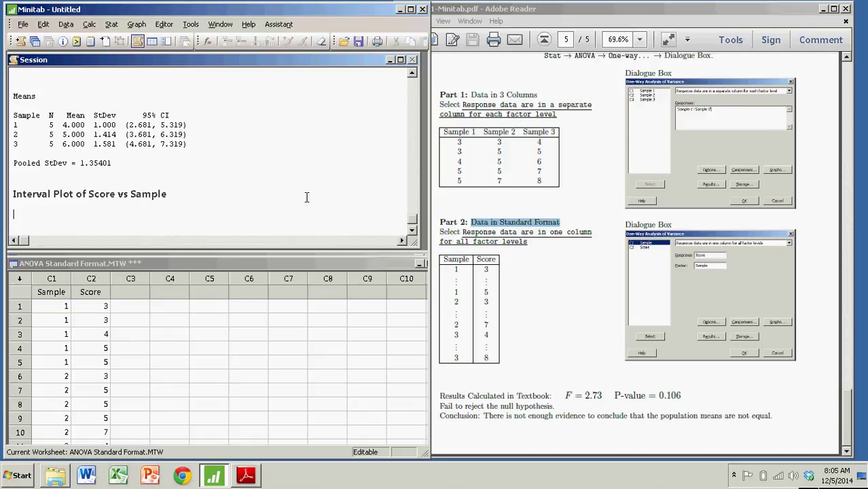
pyautogui.scroll(4, 312, 197)
pyautogui.scroll(1, 317, 196)
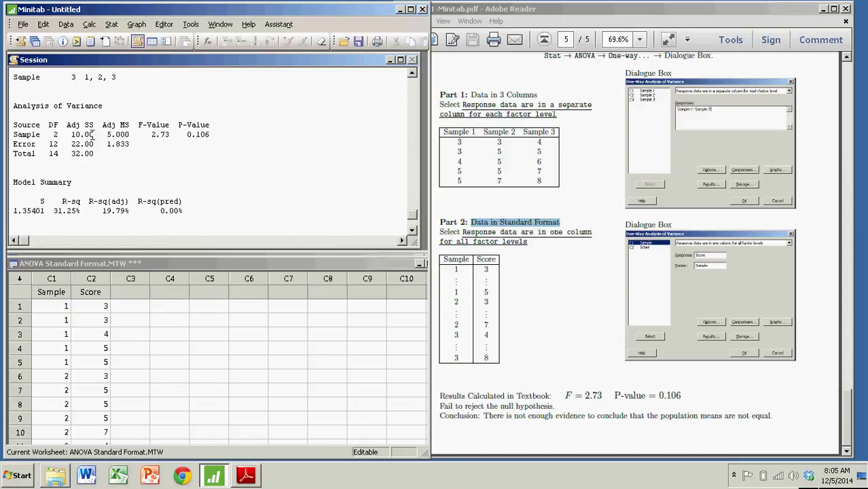
pyautogui.moveTo(13, 104); pyautogui.dragTo(213, 134)
pyautogui.click(283, 174)
# - Select the Sample and Score columns and their first rows, then bring the Chapter 11.3 ANOVA handout to the front
pyautogui.scroll(-2, 300, 217)
pyautogui.click(248, 346)
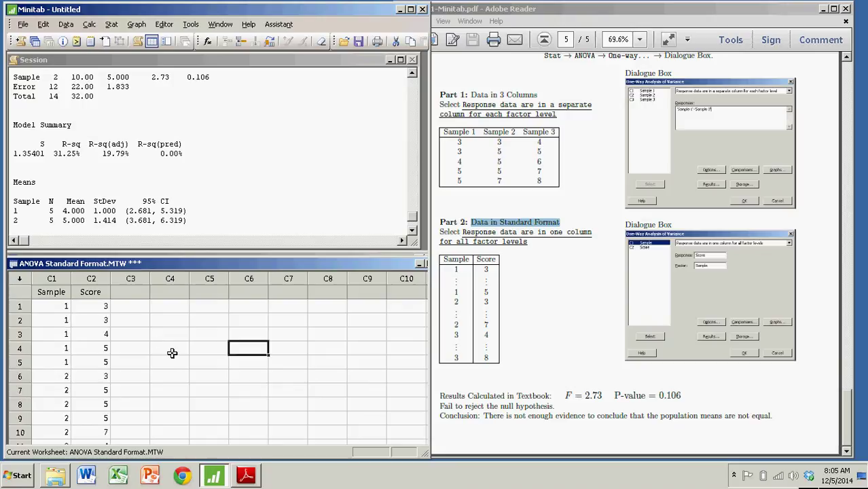
pyautogui.click(52, 278)
pyautogui.click(88, 278)
pyautogui.moveTo(53, 278); pyautogui.dragTo(79, 279)
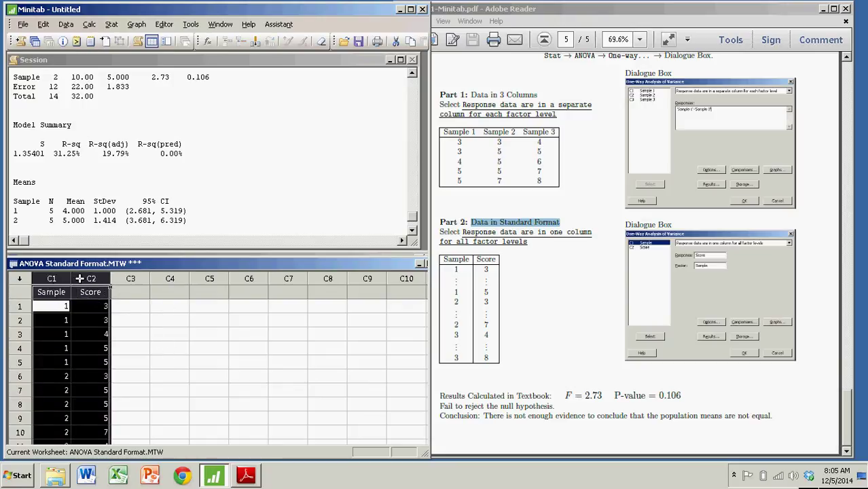
pyautogui.moveTo(60, 307); pyautogui.dragTo(56, 359)
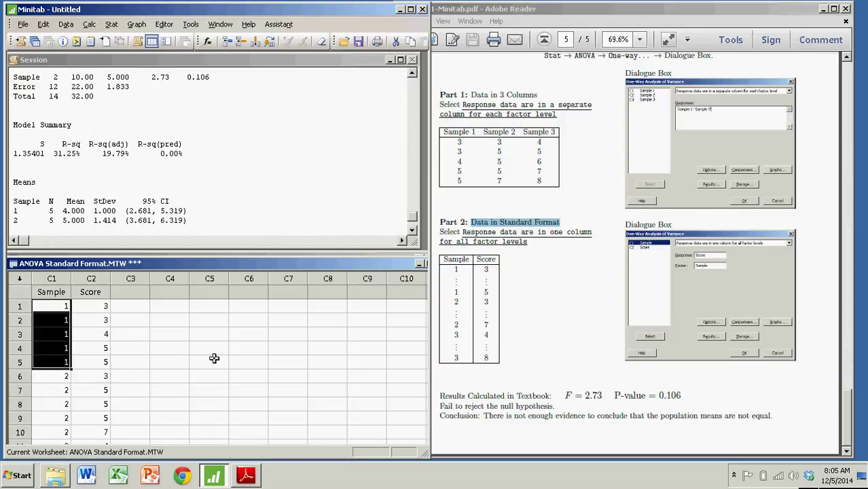
pyautogui.click(126, 333)
pyautogui.moveTo(58, 307); pyautogui.dragTo(105, 417)
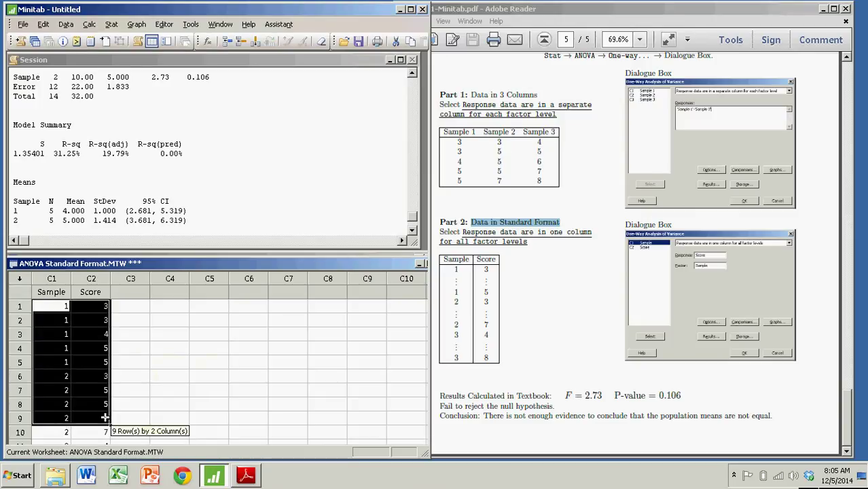
pyautogui.click(181, 380)
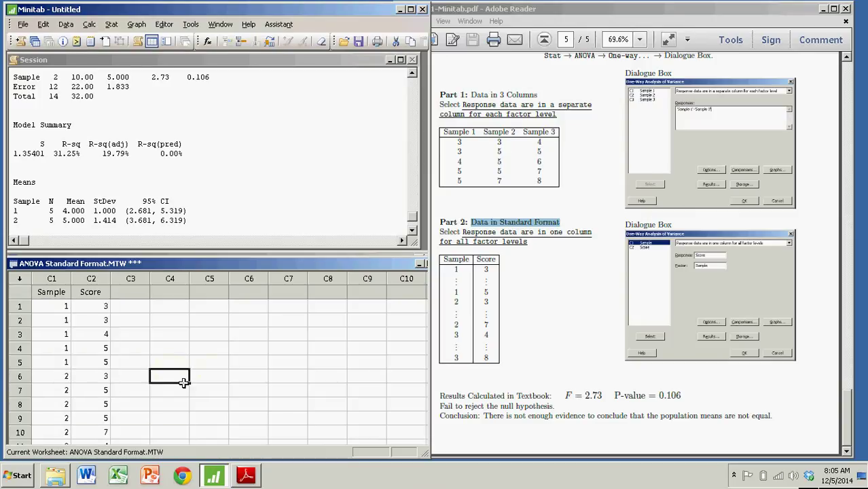
pyautogui.click(536, 316)
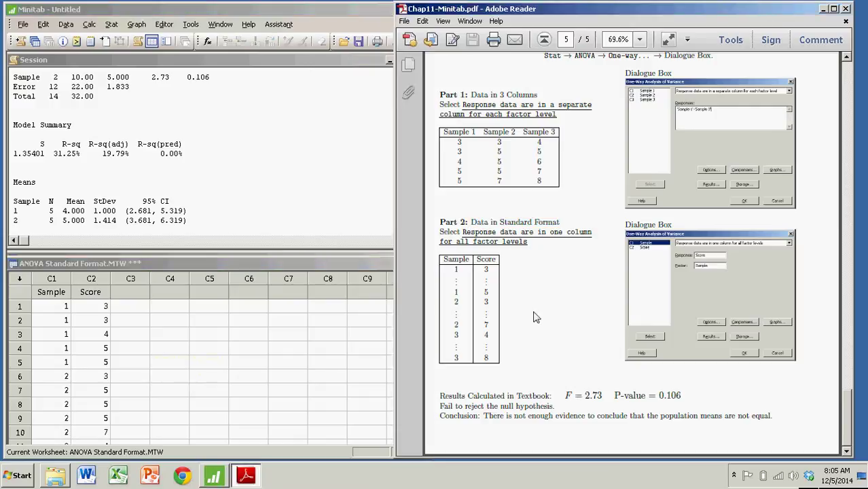
pyautogui.scroll(2, 562, 321)
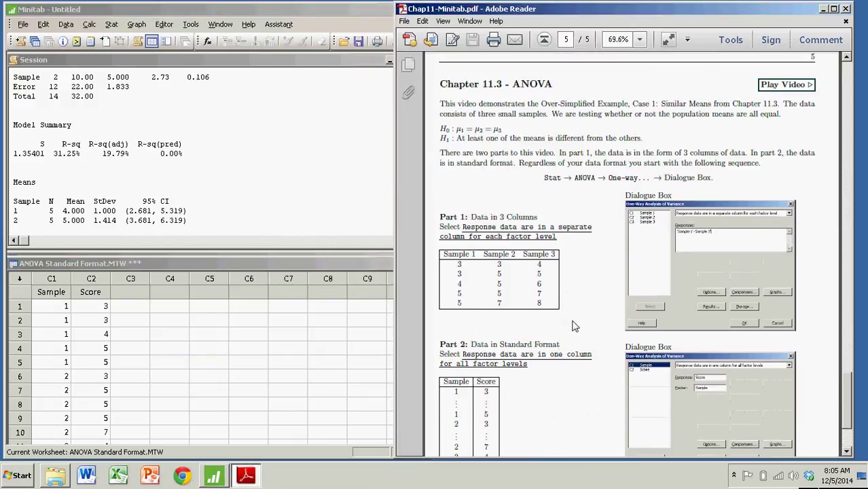